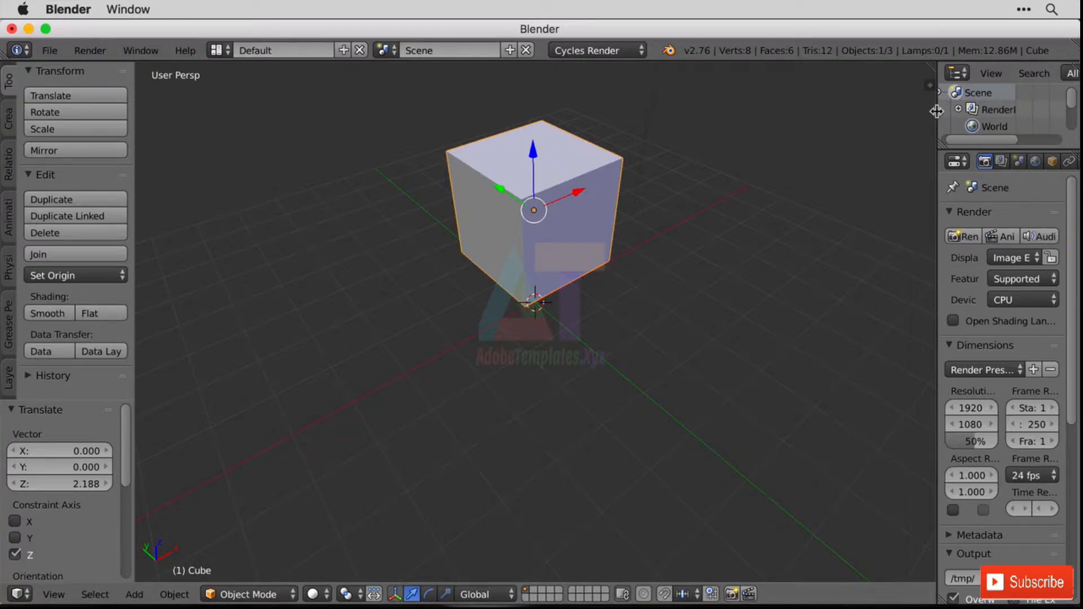
# Widen the area beside the 3D view, enlarge the Outliner slightly, and switch the Properties editor to the UV/Image Editor
pyautogui.moveTo(937, 113); pyautogui.dragTo(645, 153)
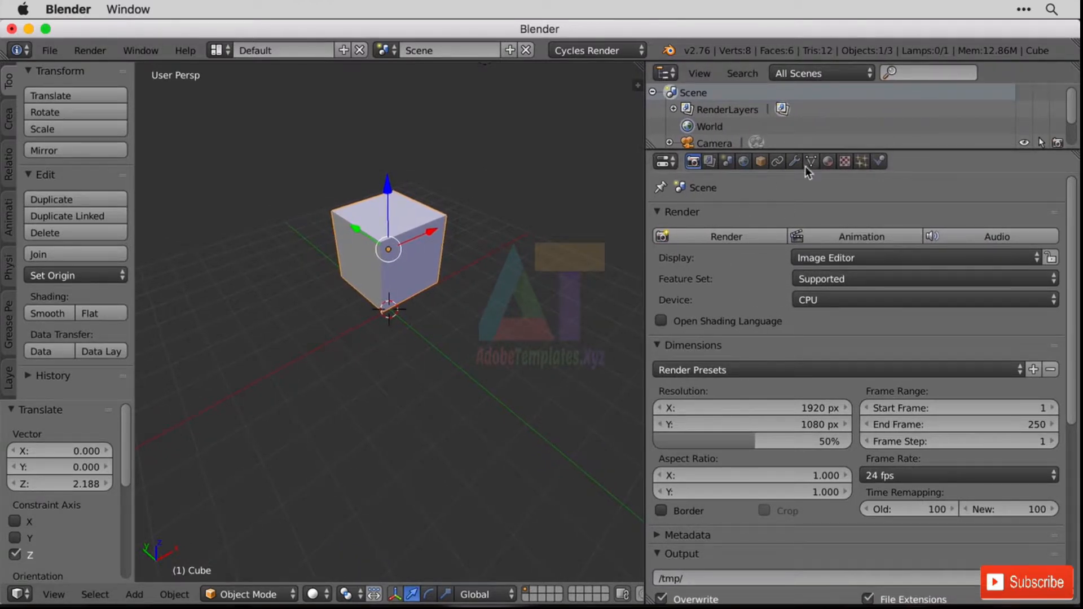
pyautogui.moveTo(815, 151); pyautogui.dragTo(820, 181)
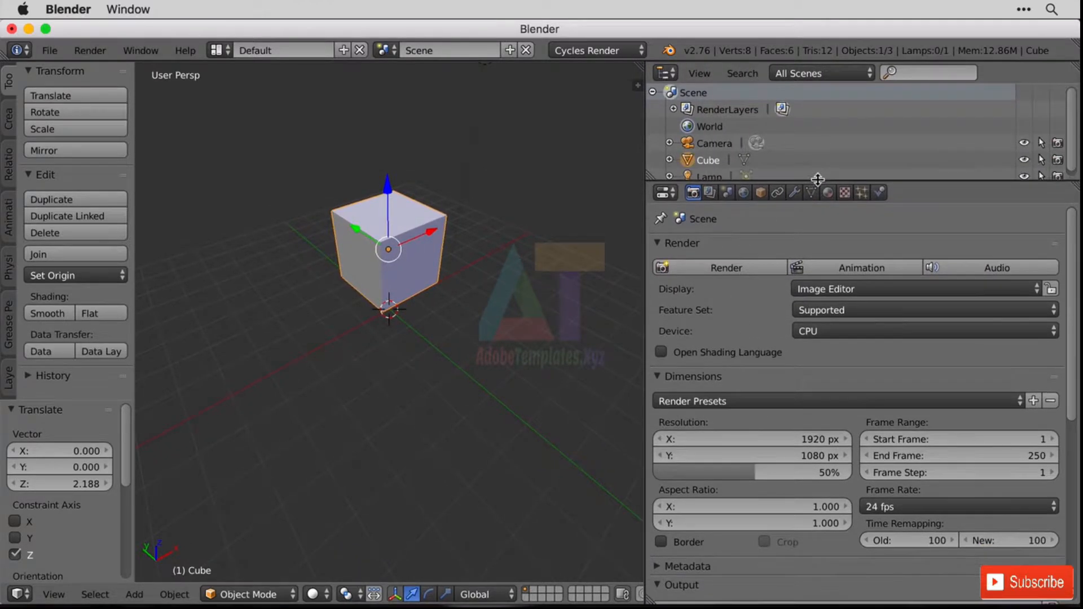
pyautogui.click(666, 192)
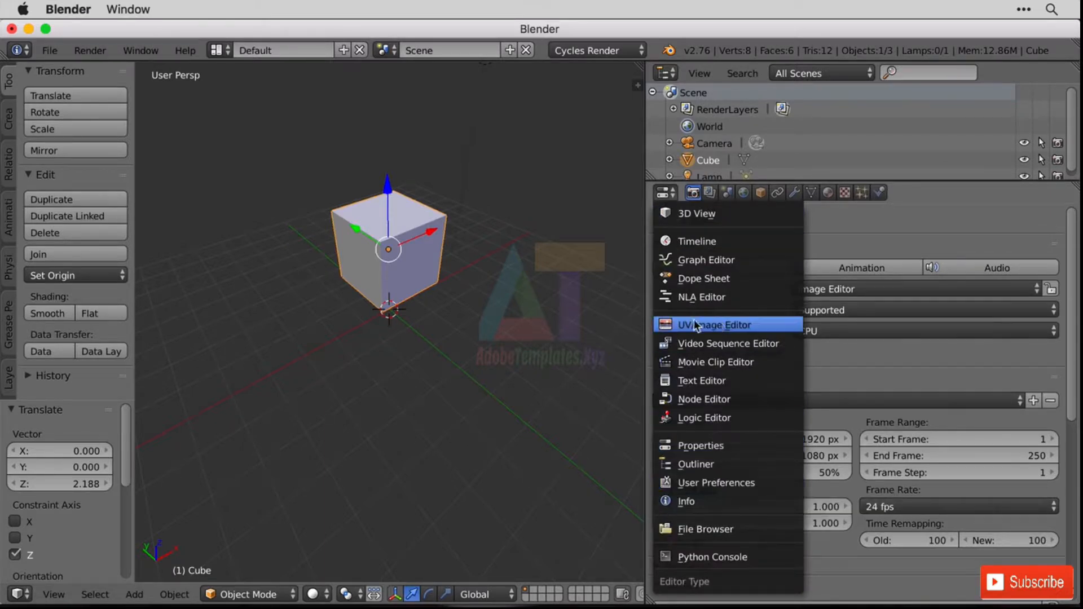
pyautogui.click(721, 325)
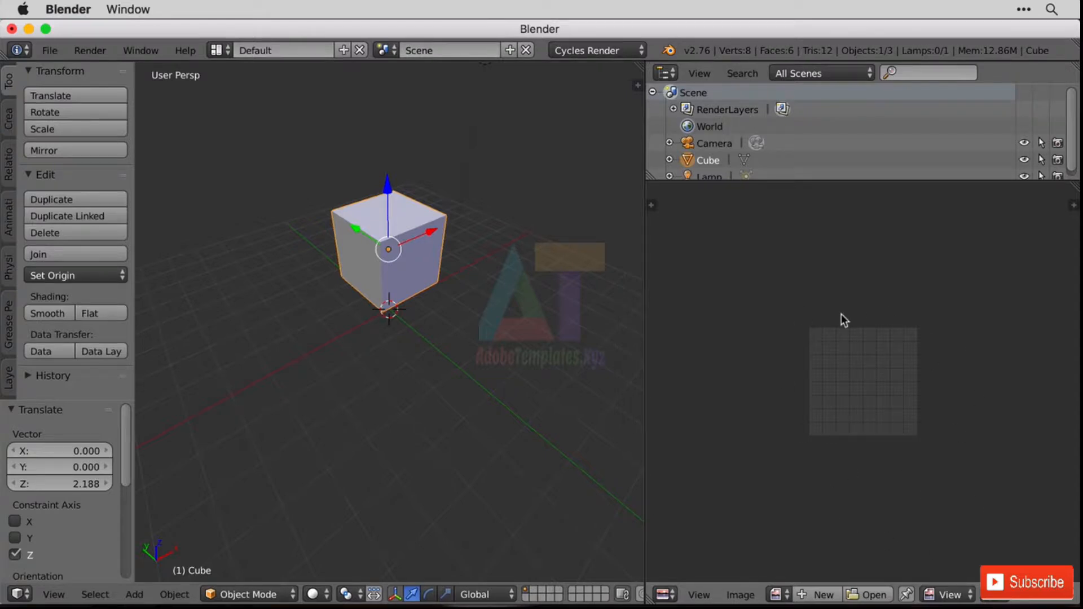
pyautogui.scroll(1, 915, 404)
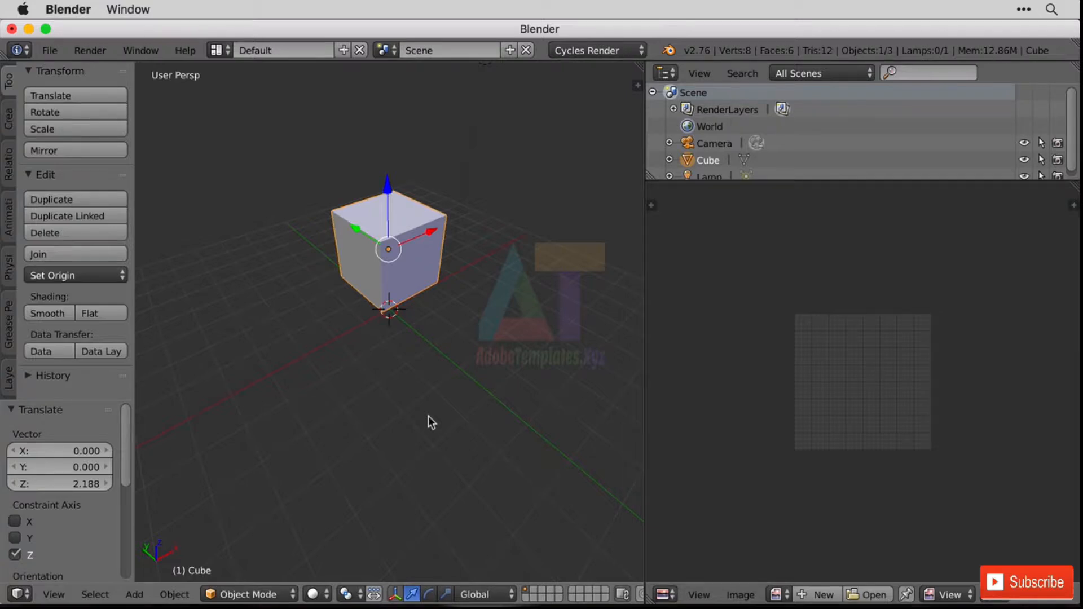
# Put the cube in Edit Mode, select the whole mesh, and apply the standard UV Unwrap
pyautogui.press('Tab')
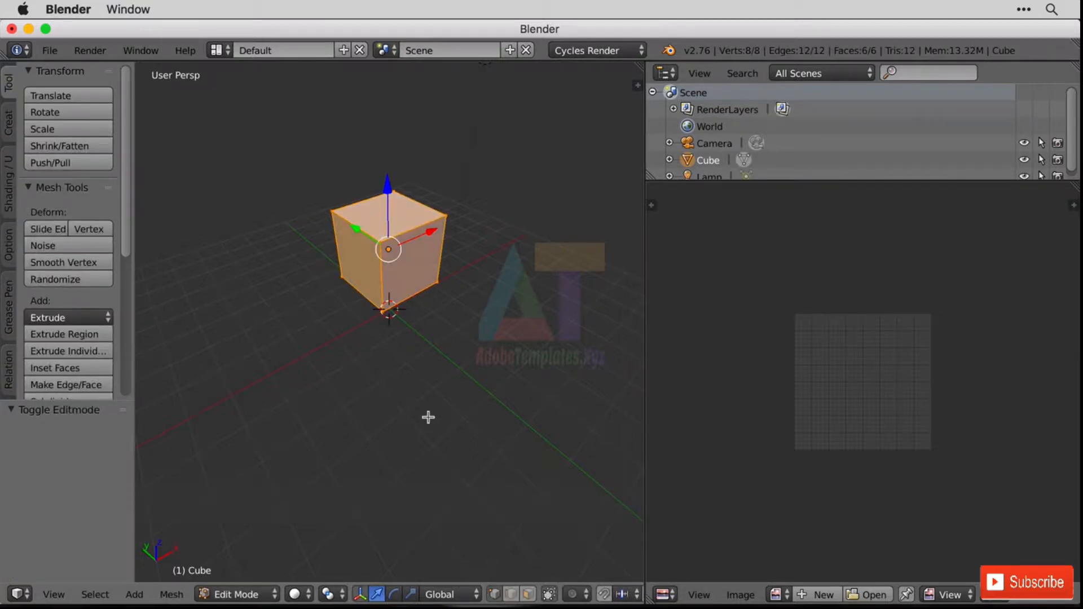
pyautogui.press('a')
pyautogui.press('a')
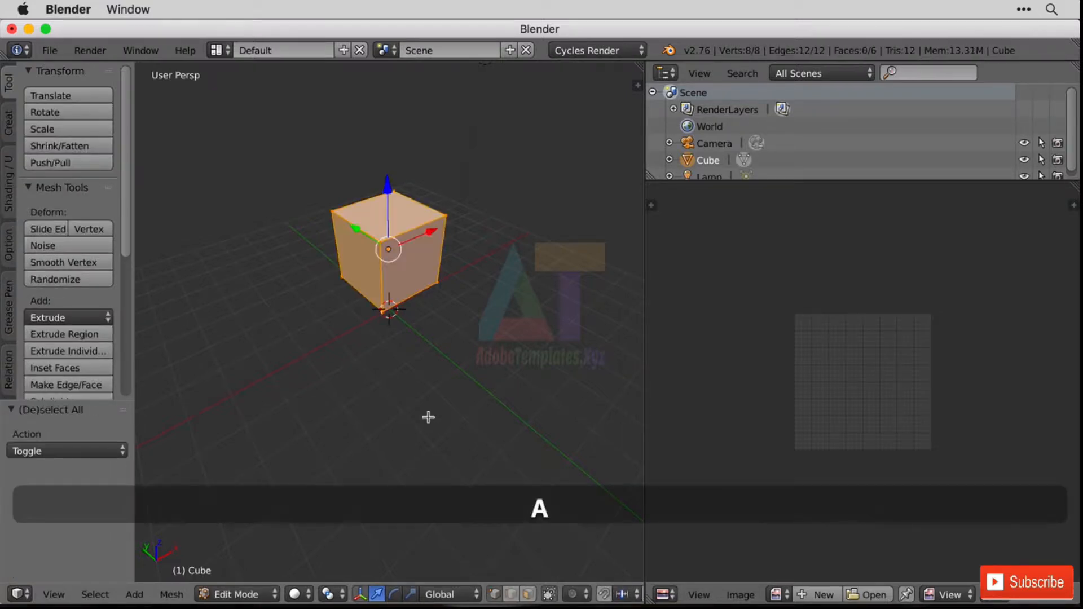
pyautogui.rightClick(379, 240)
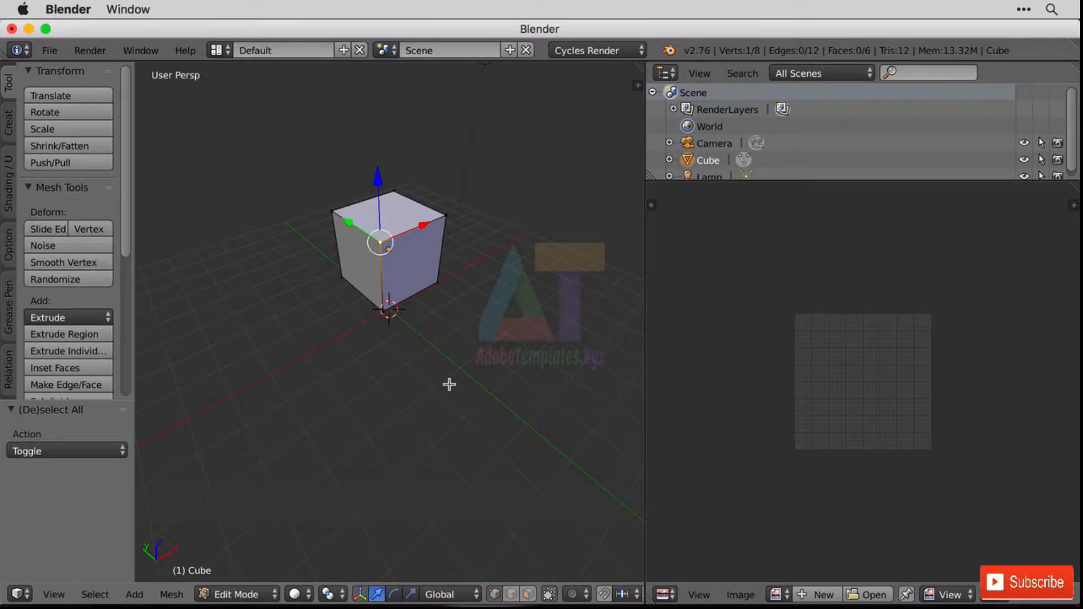
pyautogui.press('a')
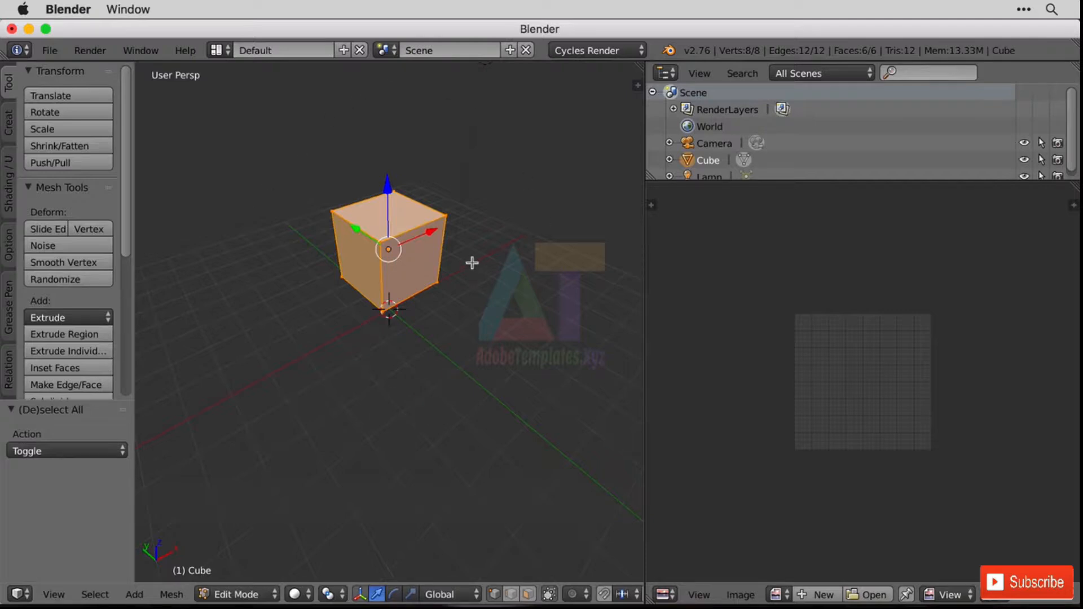
pyautogui.click(172, 595)
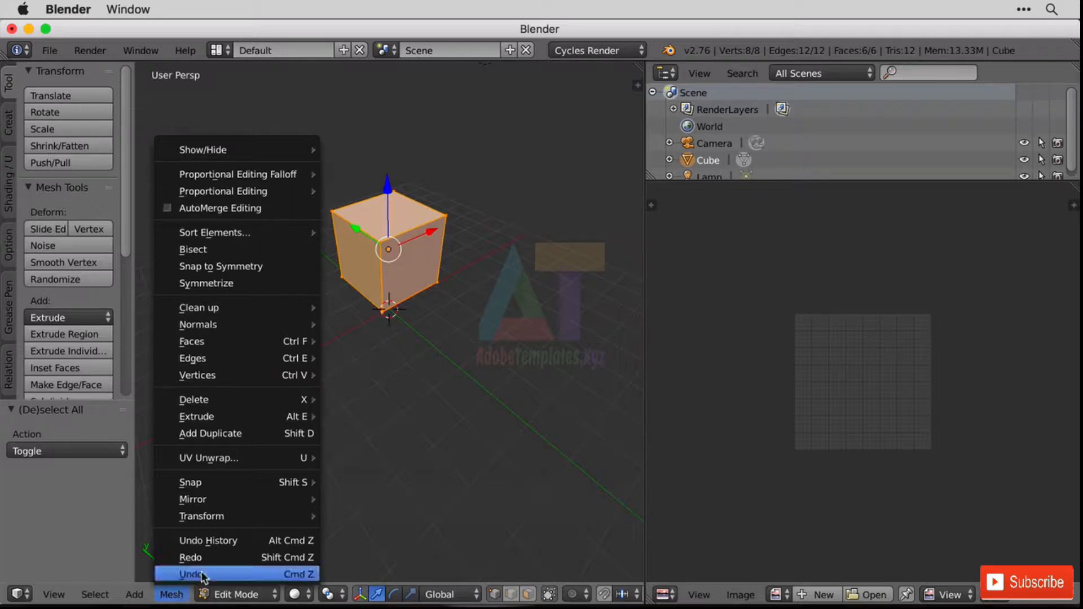
pyautogui.moveTo(225, 461)
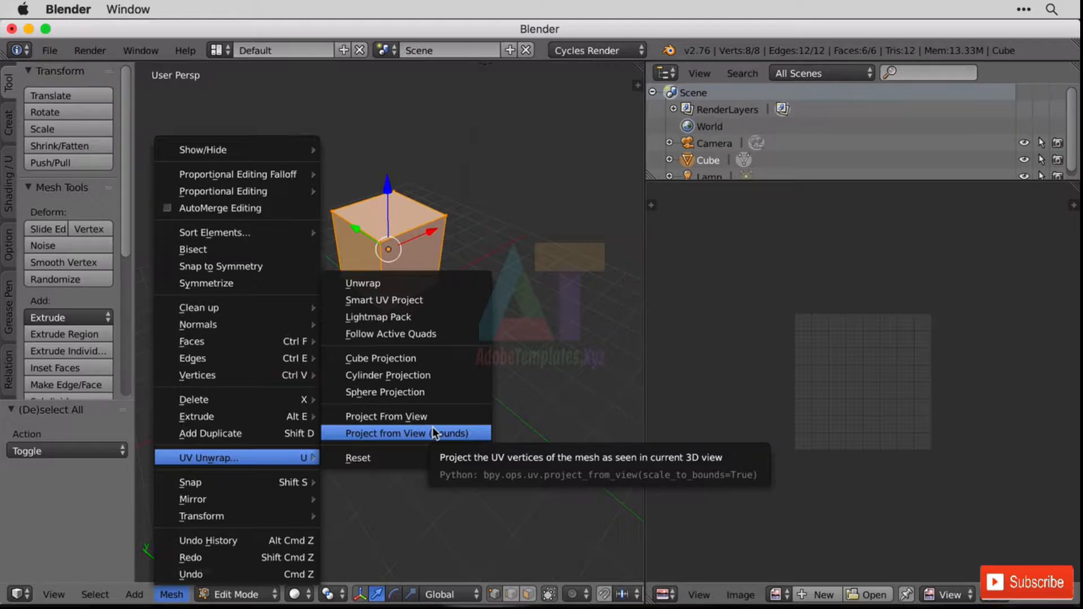
pyautogui.click(364, 283)
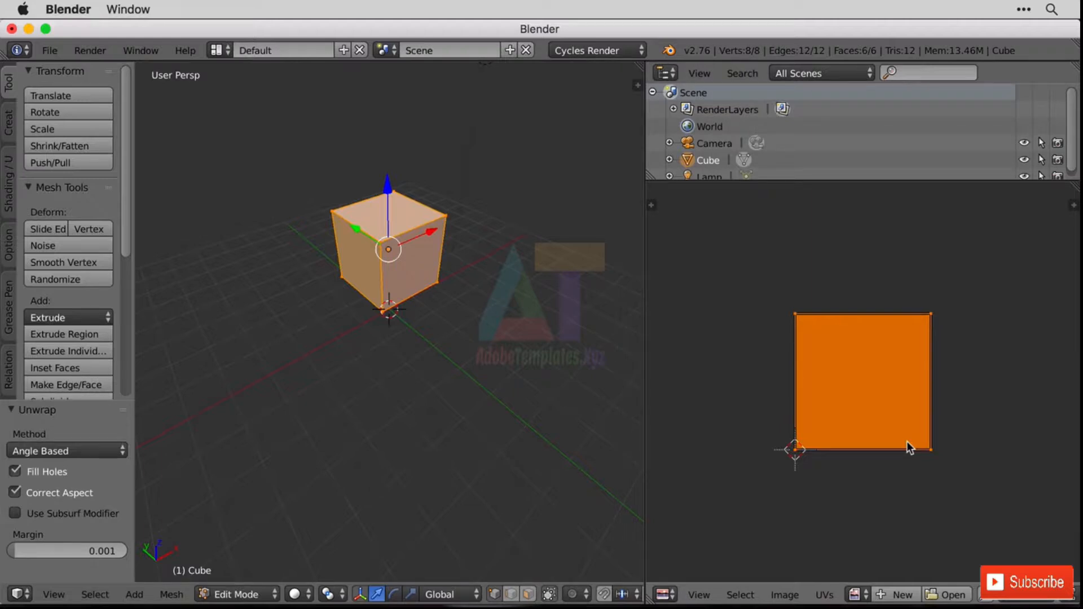
# Unwrap the cube with Smart UV Project, using angle limit 66, island margin 0 and area weight 0
pyautogui.press('u')
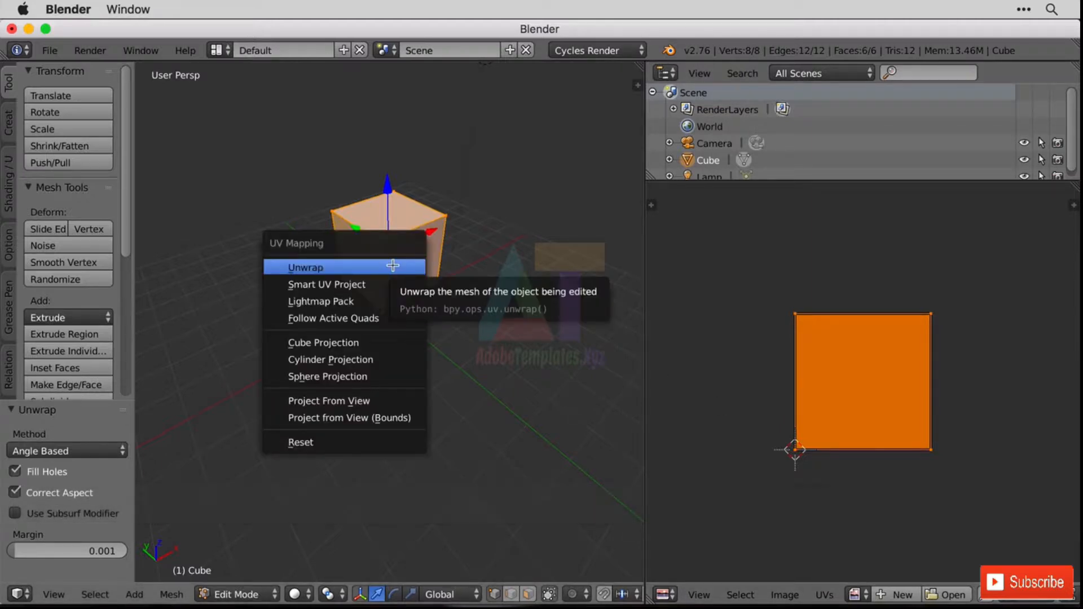
pyautogui.click(383, 284)
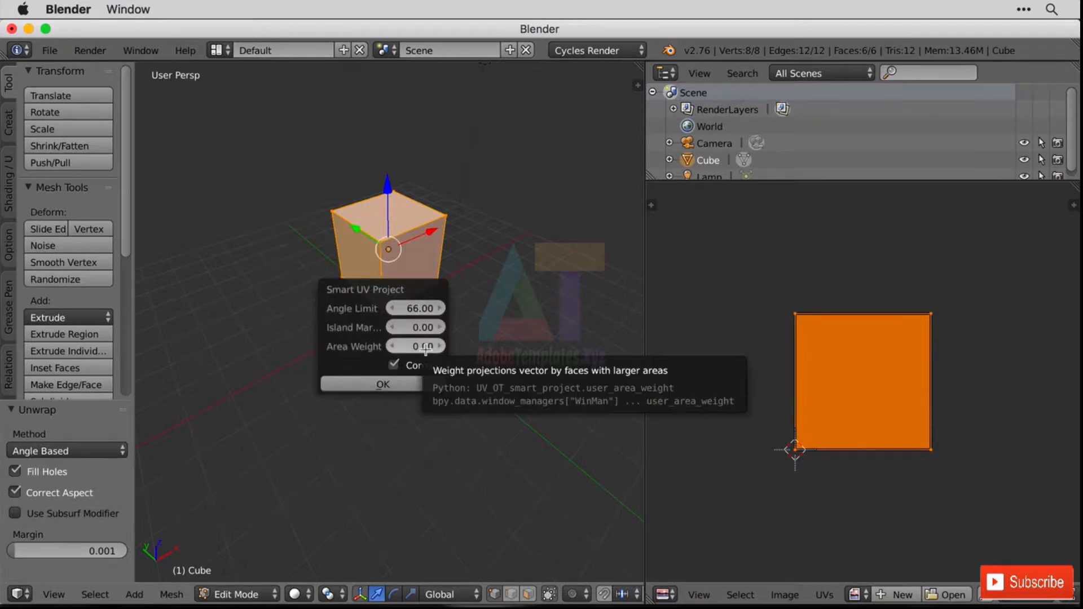
pyautogui.click(384, 383)
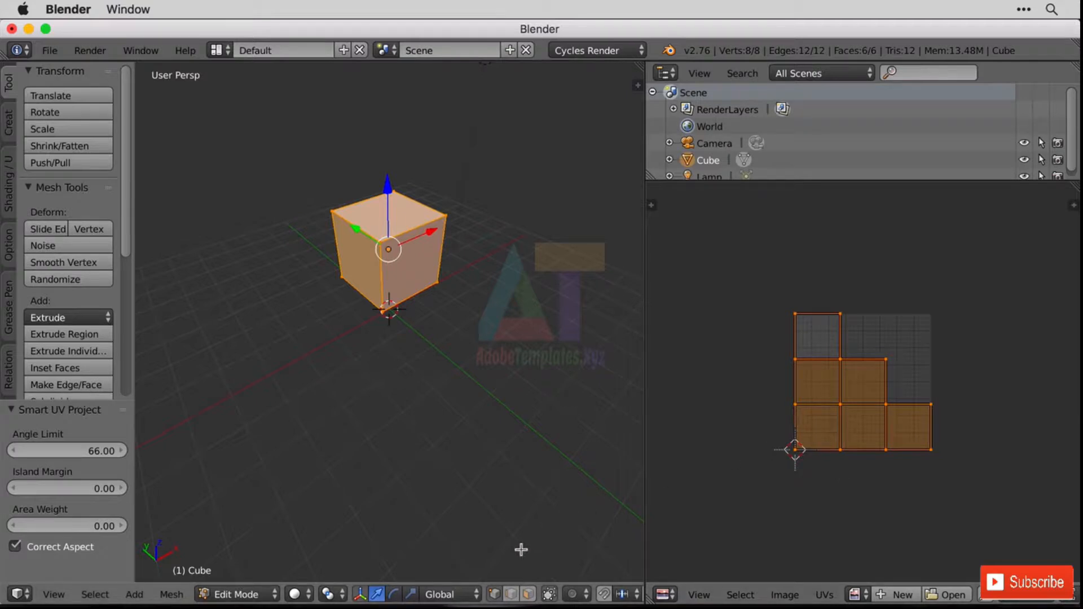
# Mark the top edge of the cube's front-right face as a seam
pyautogui.rightClick(416, 231)
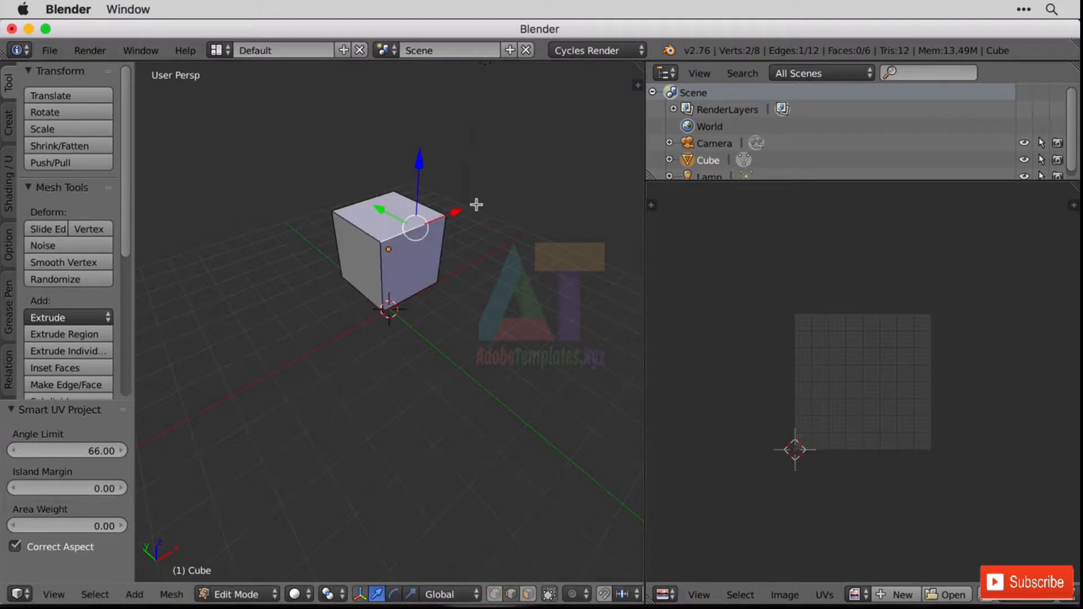
pyautogui.click(173, 595)
pyautogui.moveTo(238, 336)
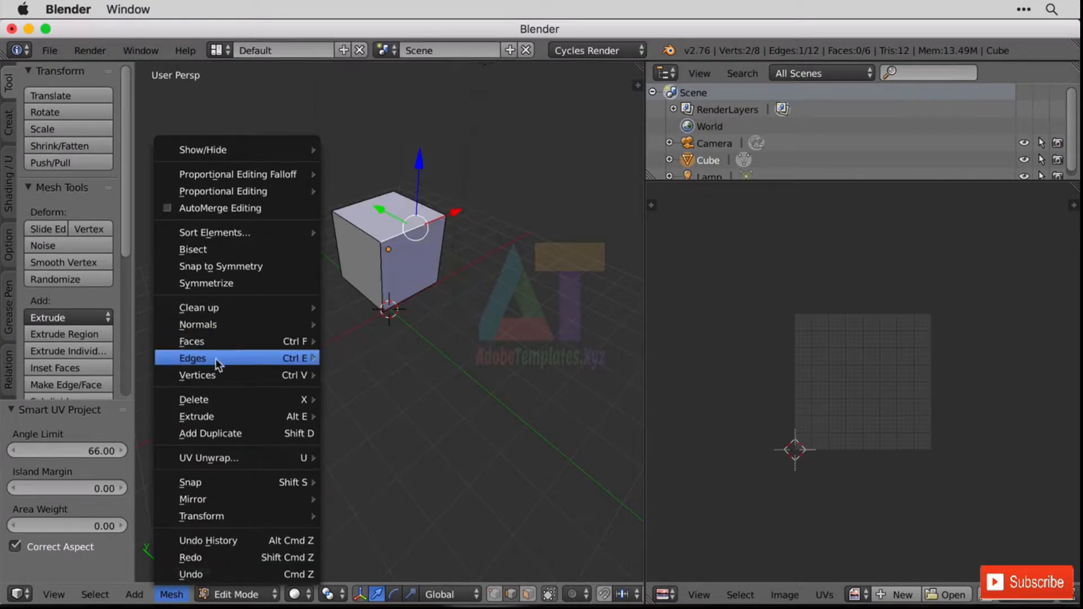
pyautogui.moveTo(285, 358)
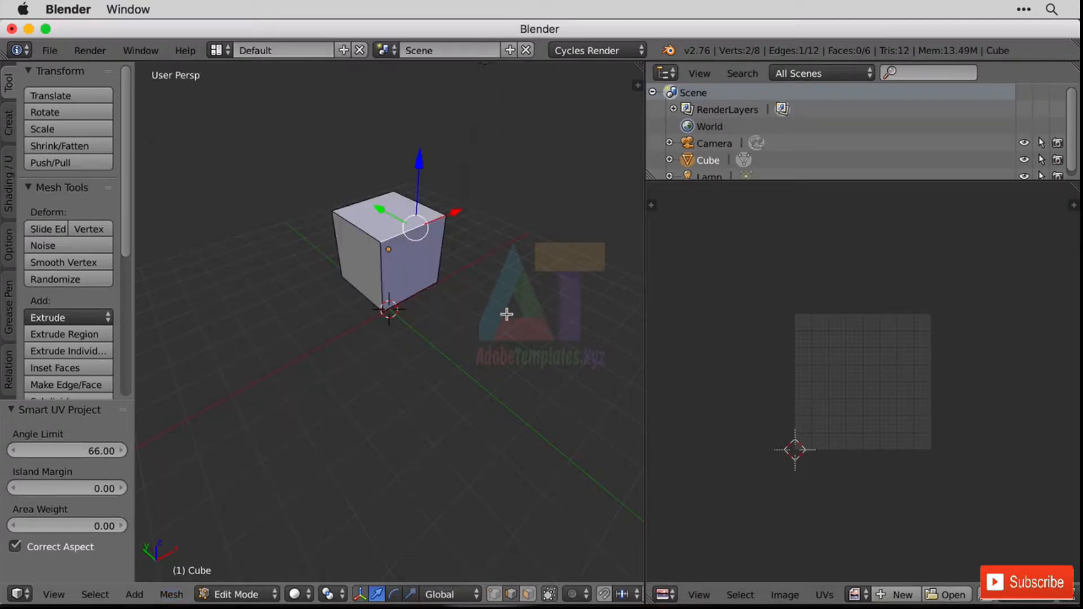
pyautogui.hotkey('ctrl', 'e')
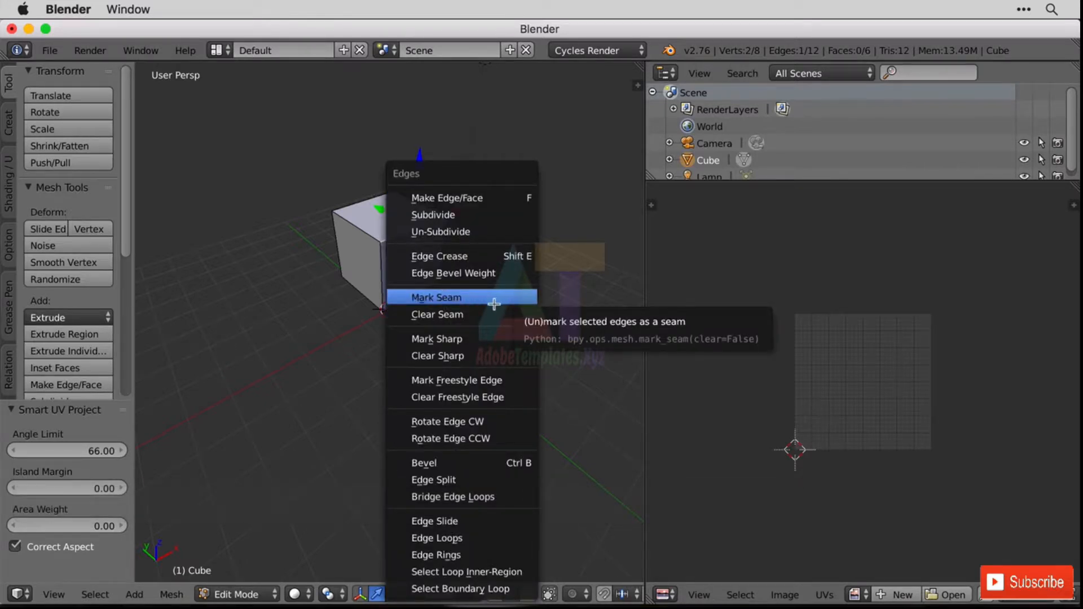
pyautogui.click(495, 299)
# Select the whole cube mesh again and unwrap it using the marked seam
pyautogui.press('a')
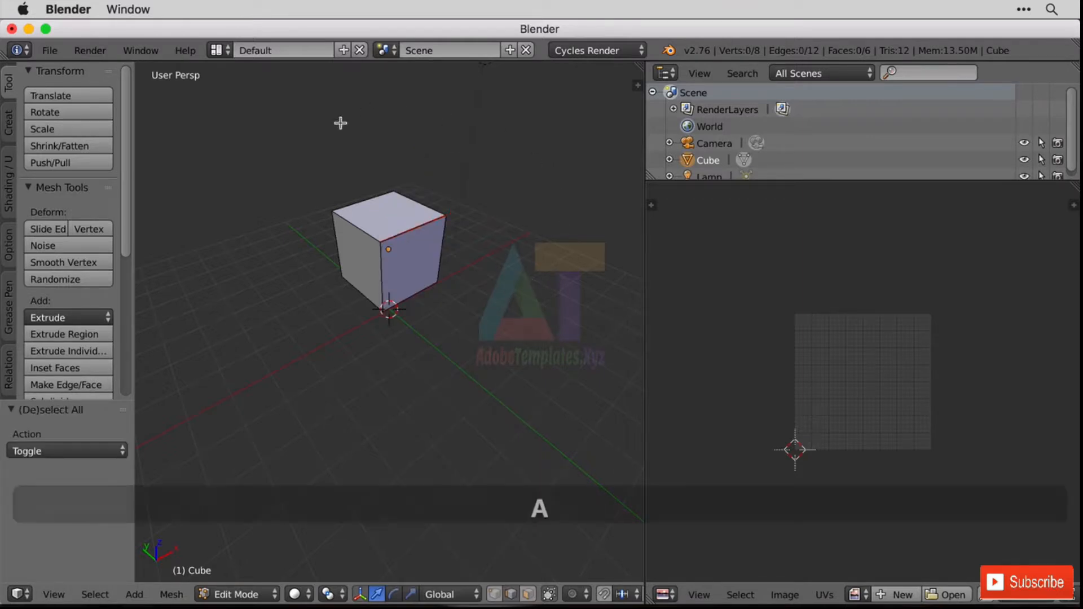
pyautogui.press('a')
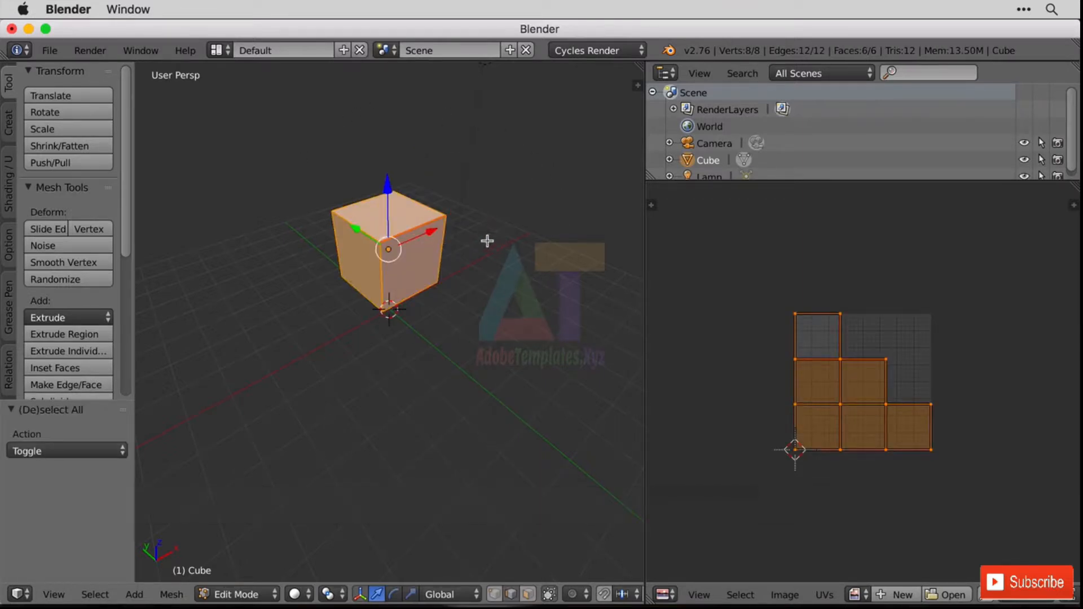
pyautogui.press('u')
pyautogui.click(427, 223)
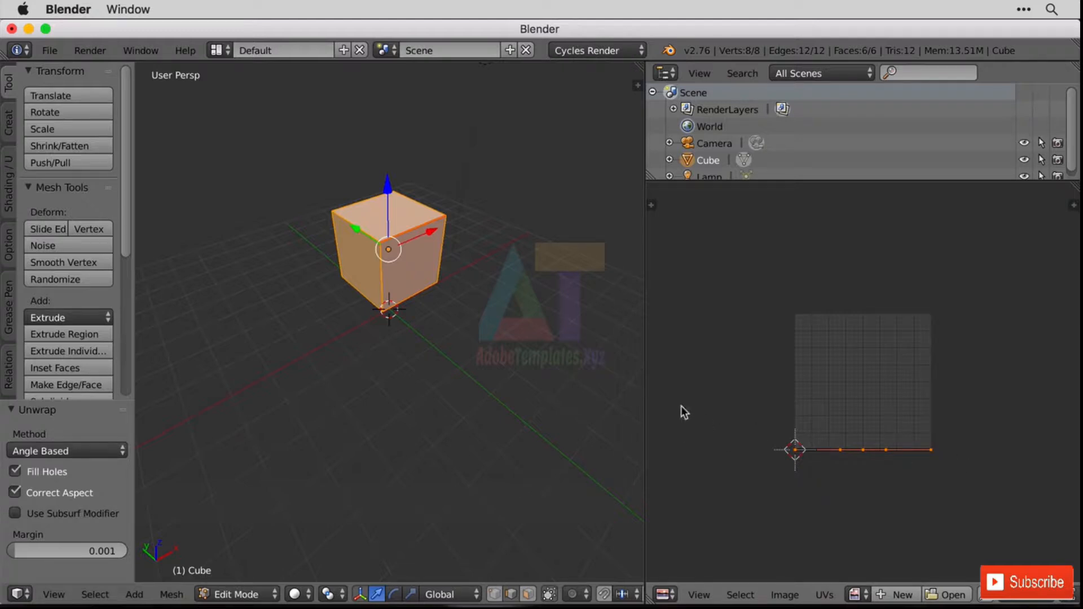
# Mark both vertical edges of the front-right face and the top edge of the adjoining front-left face as seams
pyautogui.rightClick(381, 265)
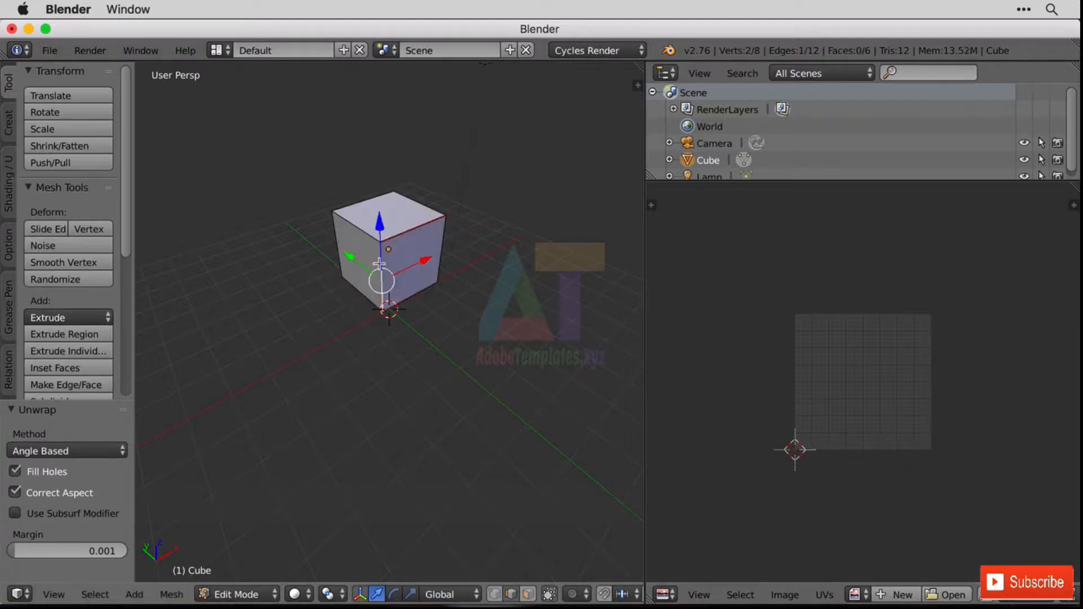
pyautogui.keyDown('shift'); pyautogui.rightClick(446, 246); pyautogui.keyUp('shift')
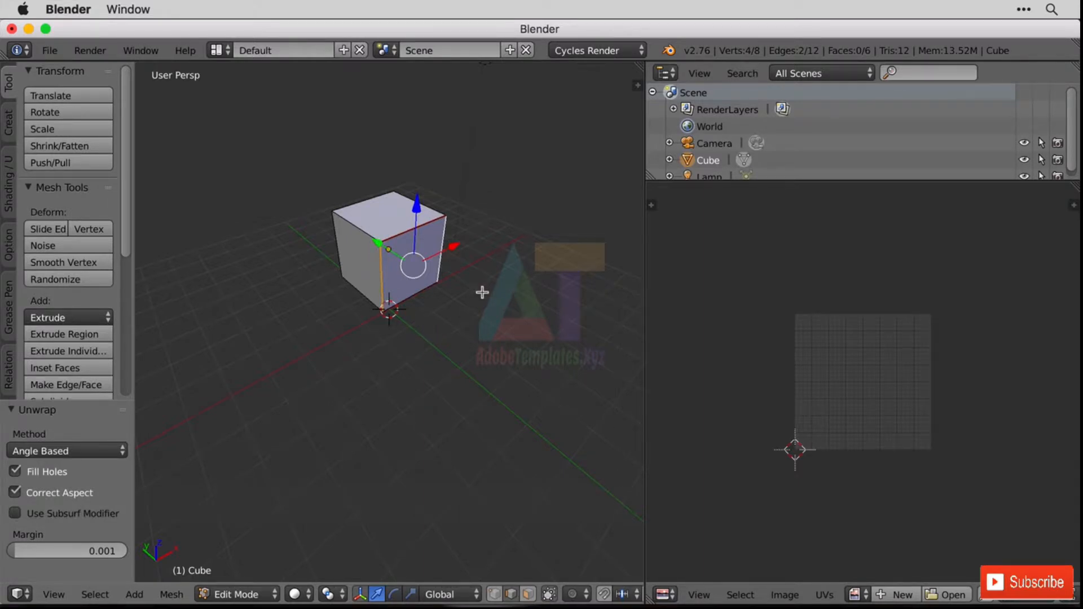
pyautogui.hotkey('ctrl', 'e')
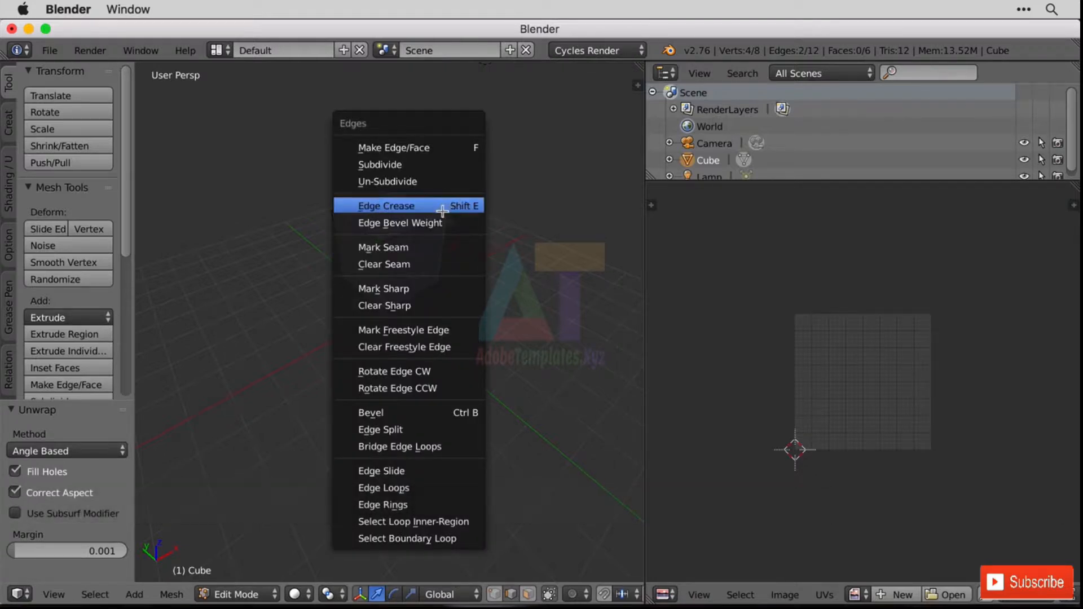
pyautogui.click(451, 248)
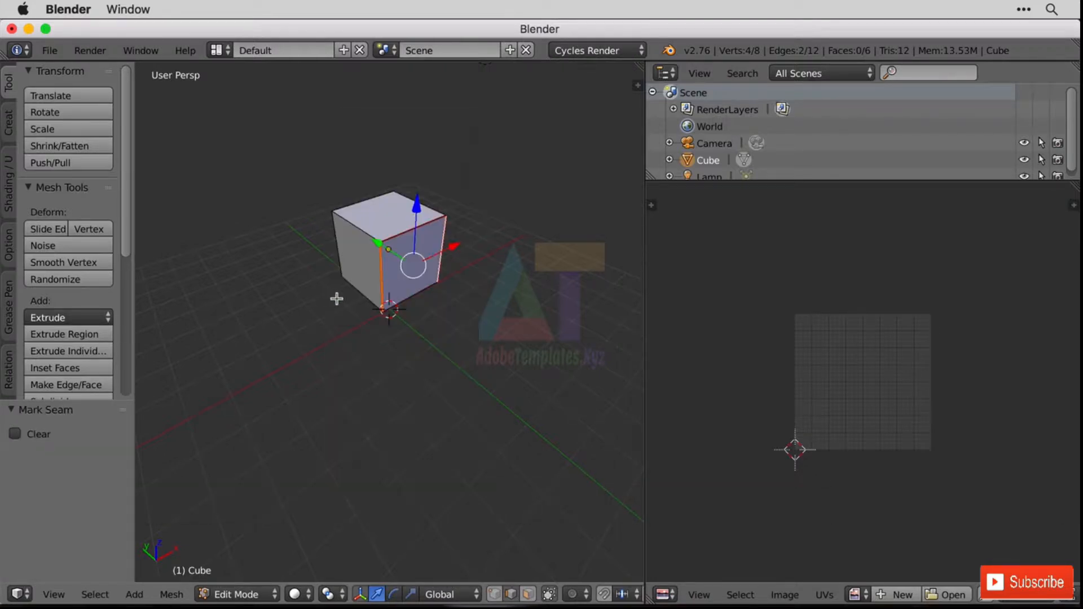
pyautogui.rightClick(364, 231)
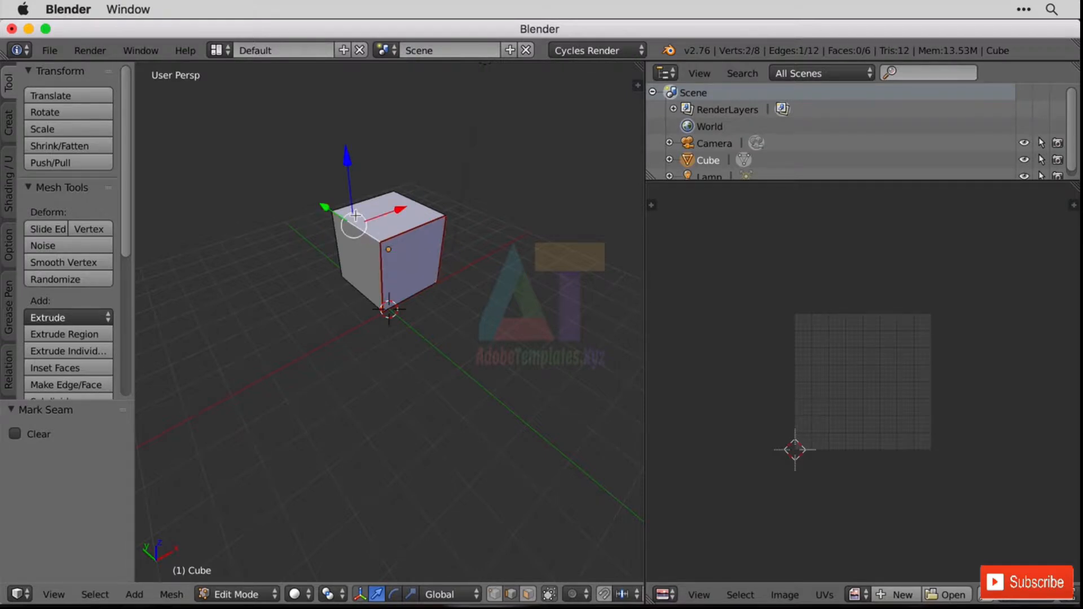
pyautogui.hotkey('ctrl', 'e')
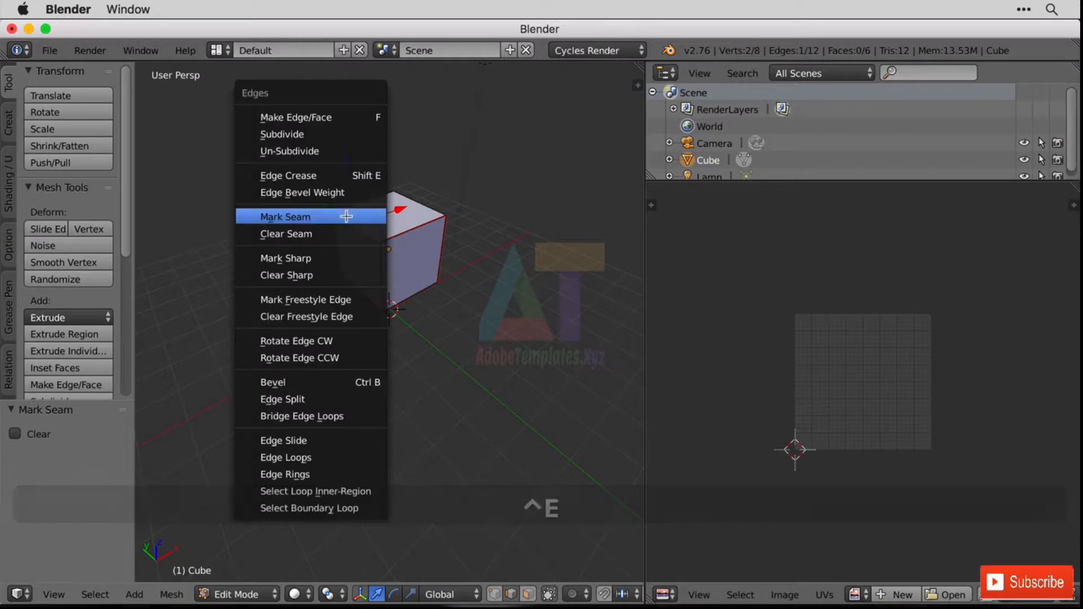
pyautogui.click(346, 215)
# Select the top edge and both vertical edges of the face opposite the seamed one, and mark them as sharp
pyautogui.moveTo(256, 299); pyautogui.dragTo(244, 249, button='middle')
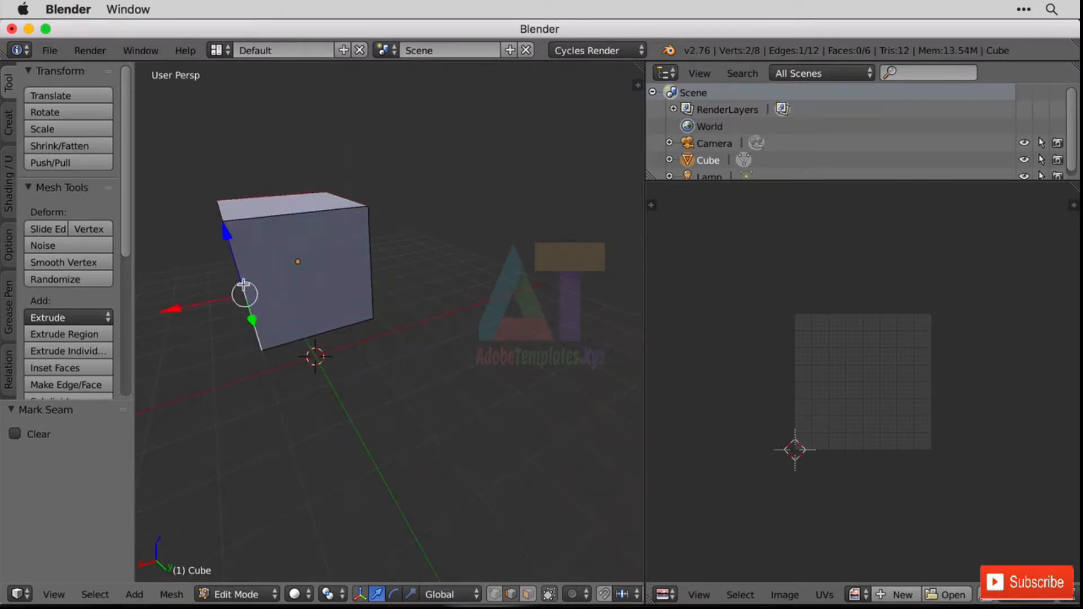
pyautogui.press('shift')
pyautogui.keyDown('shift'); pyautogui.click(291, 212); pyautogui.keyUp('shift')
pyautogui.keyDown('shift'); pyautogui.click(371, 218); pyautogui.keyUp('shift')
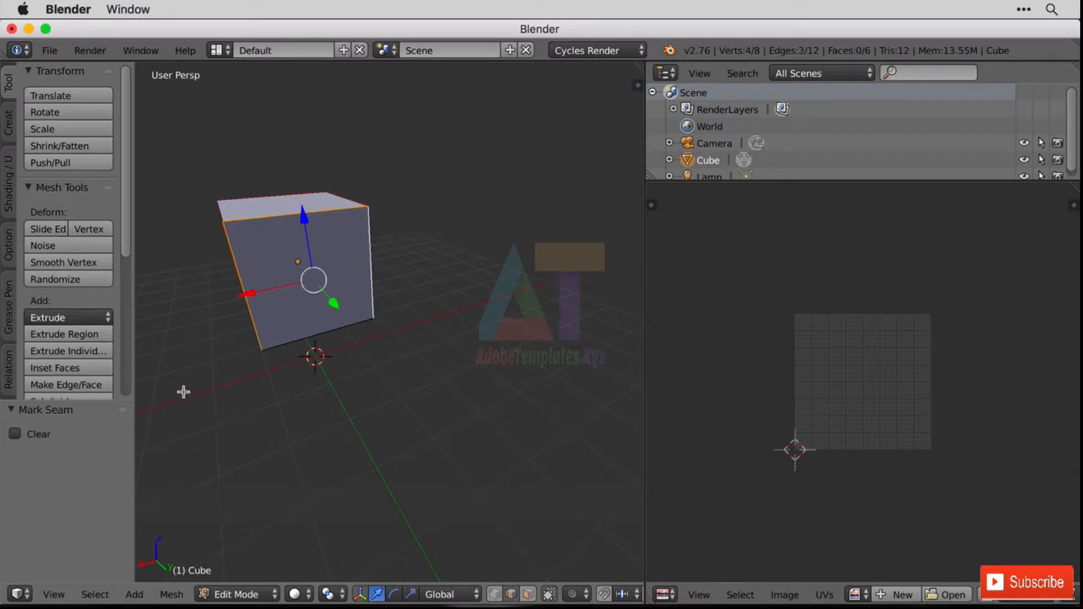
pyautogui.moveTo(535, 237); pyautogui.dragTo(418, 247, button='middle')
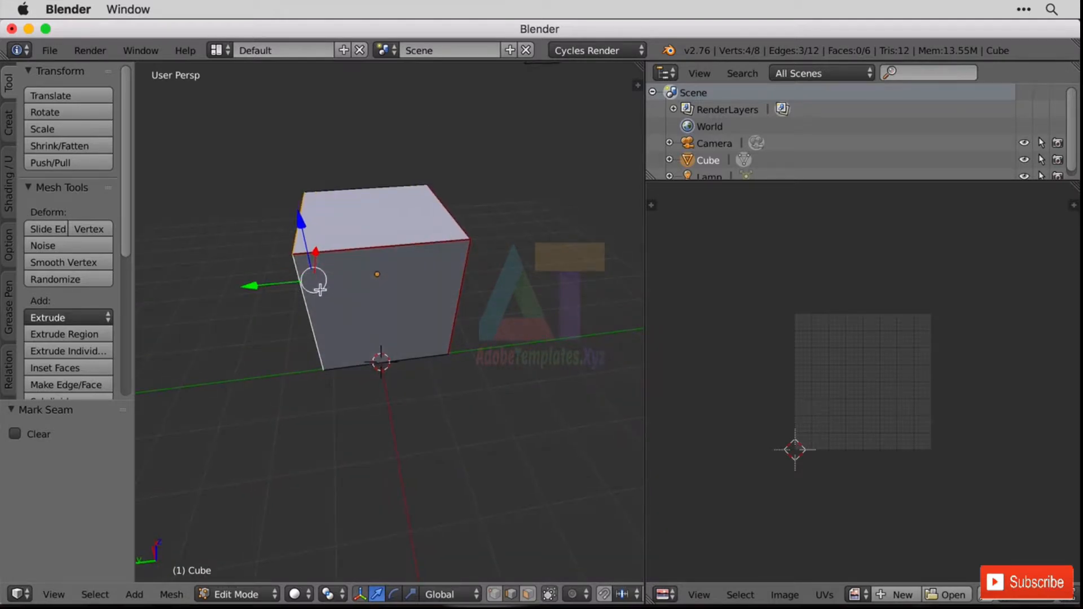
pyautogui.hotkey('ctrl', 'e')
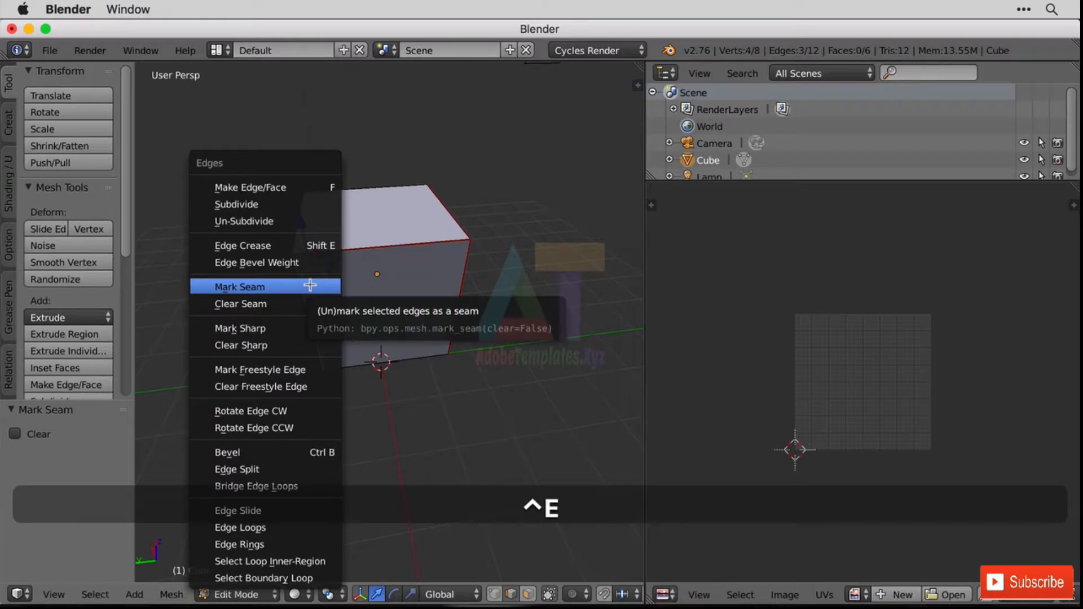
pyautogui.click(293, 331)
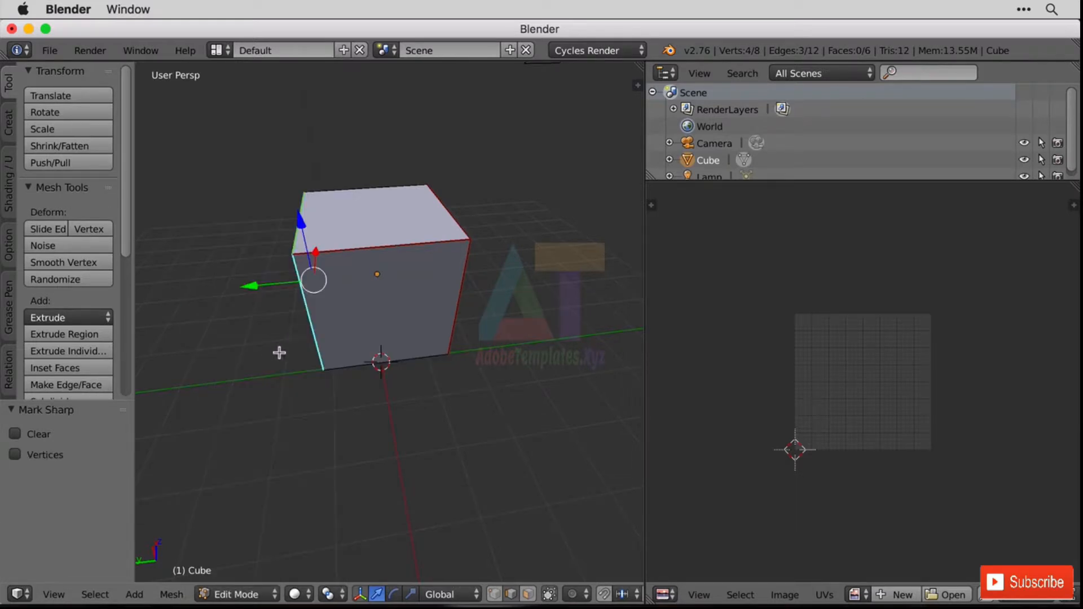
pyautogui.moveTo(279, 352); pyautogui.dragTo(272, 324, button='middle')
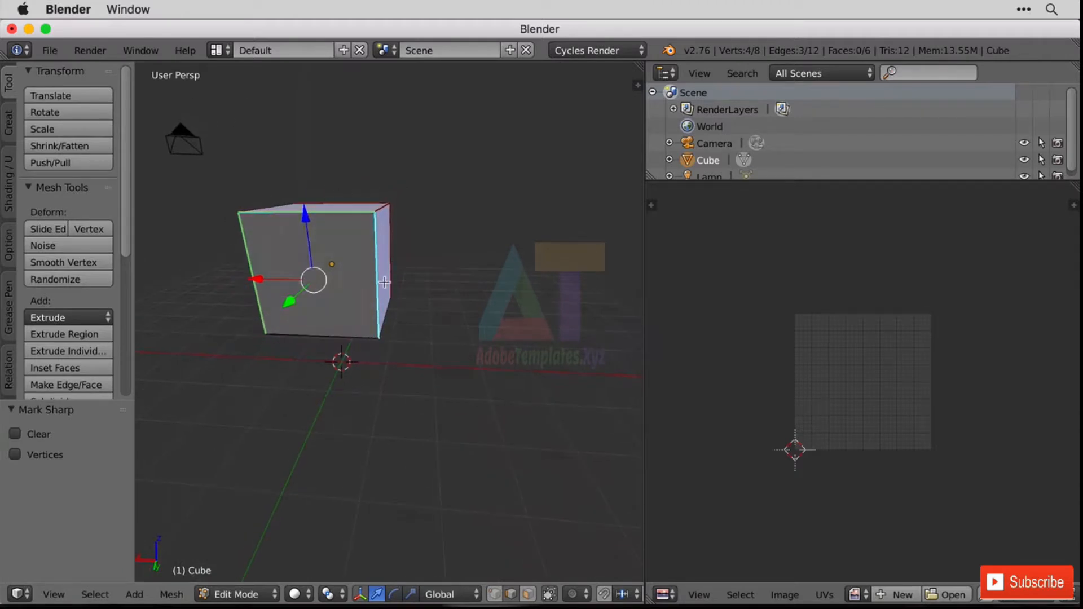
pyautogui.moveTo(384, 282); pyautogui.dragTo(381, 252, button='middle')
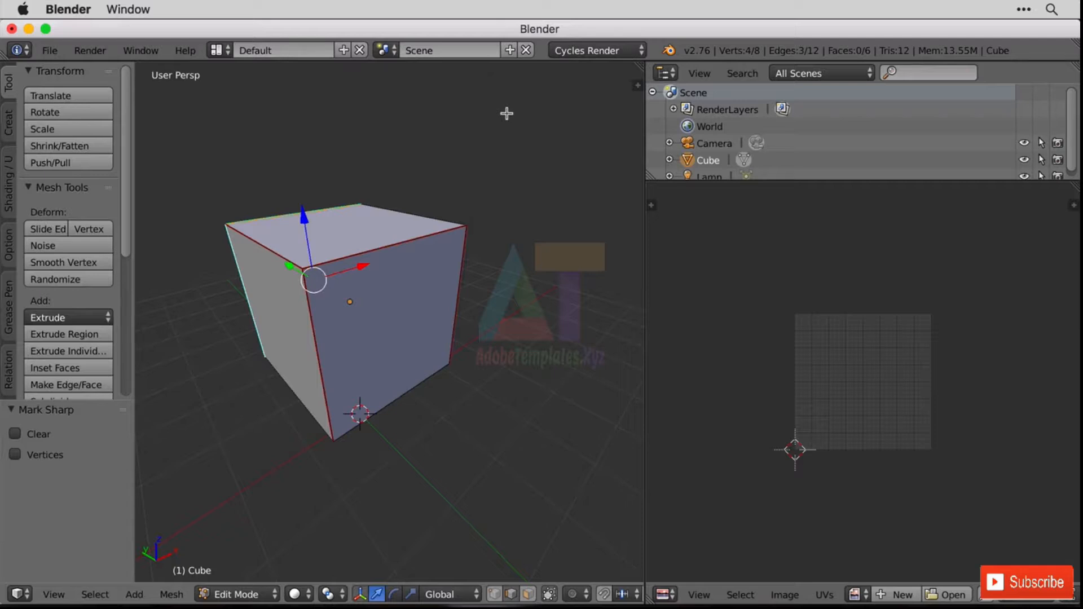
# Select the whole cube mesh and unwrap it with the current seams and sharp edges, then examine the UV layout
pyautogui.press('a')
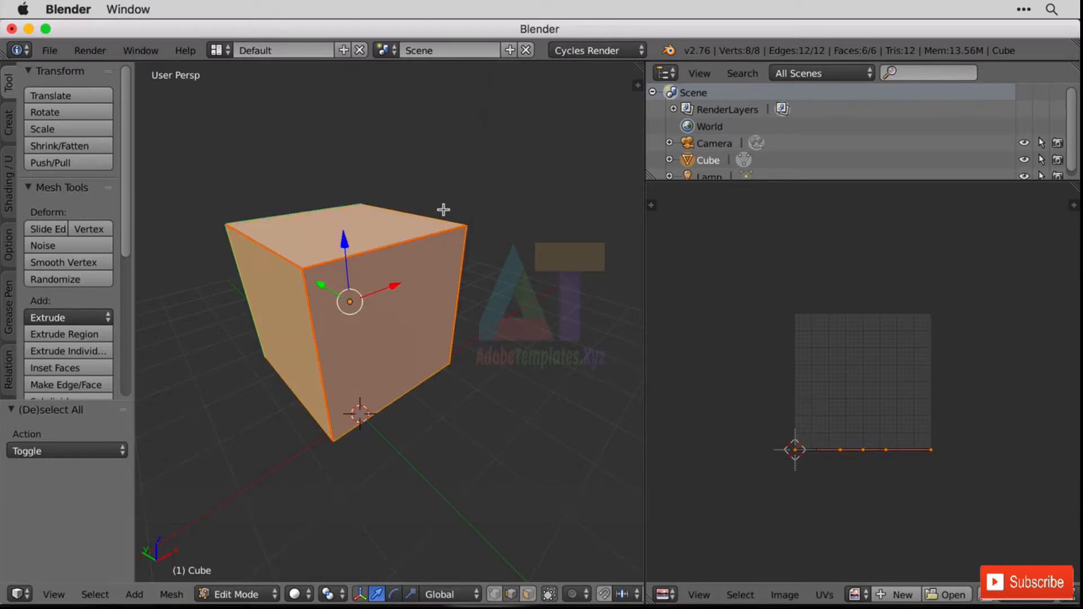
pyautogui.press('u')
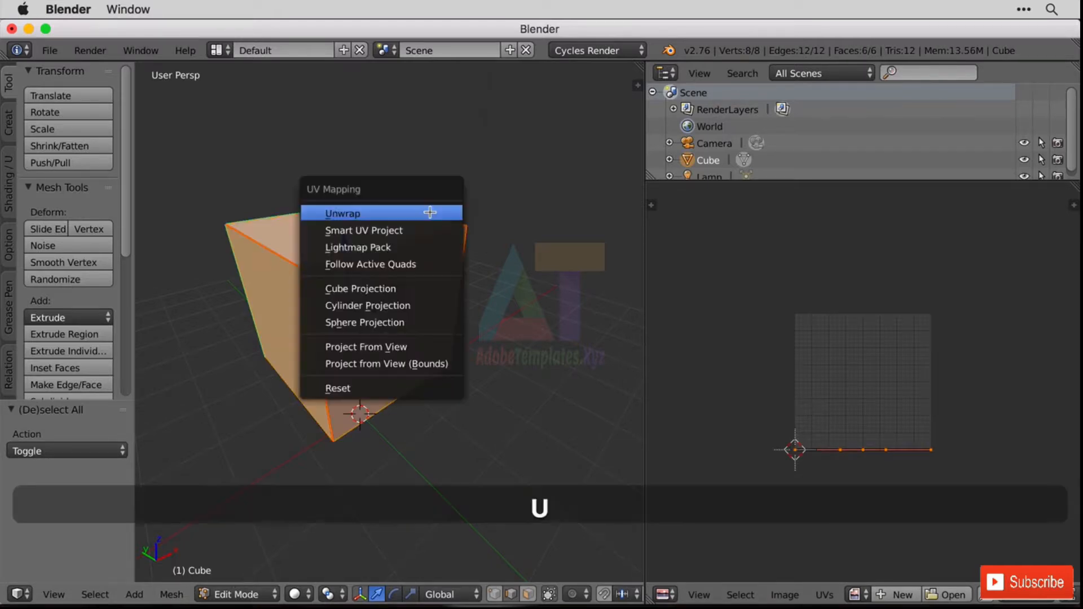
pyautogui.click(430, 212)
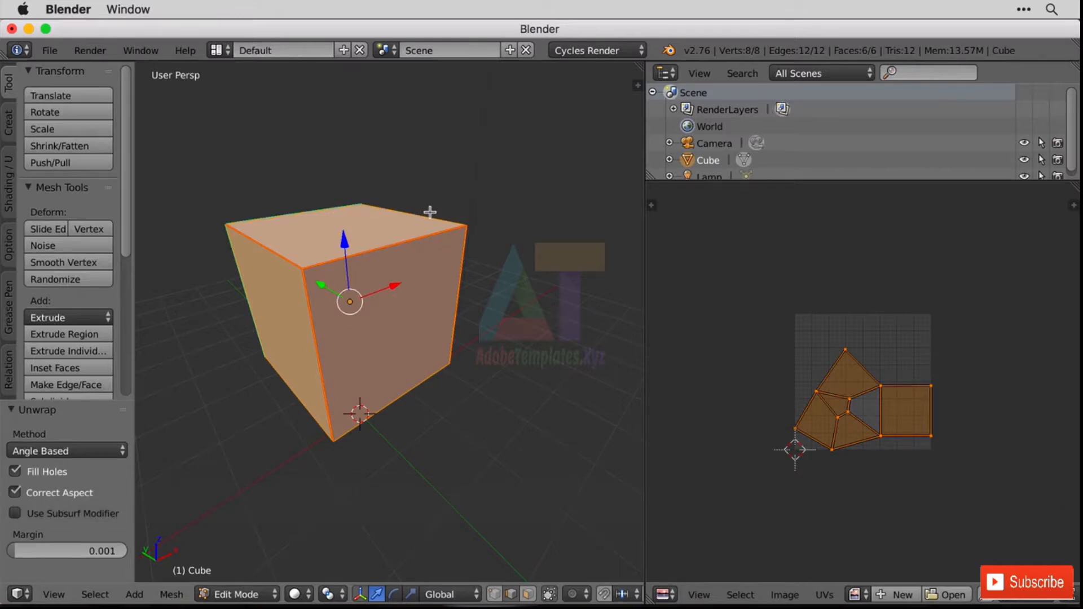
pyautogui.press('u')
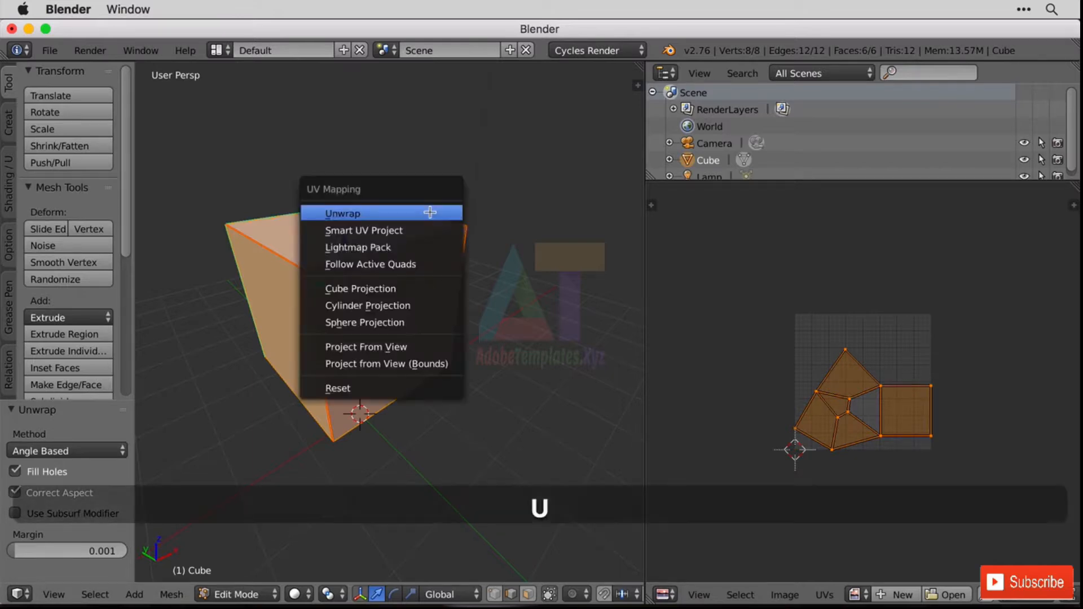
pyautogui.click(375, 213)
pyautogui.moveTo(548, 394); pyautogui.dragTo(145, 316, button='middle')
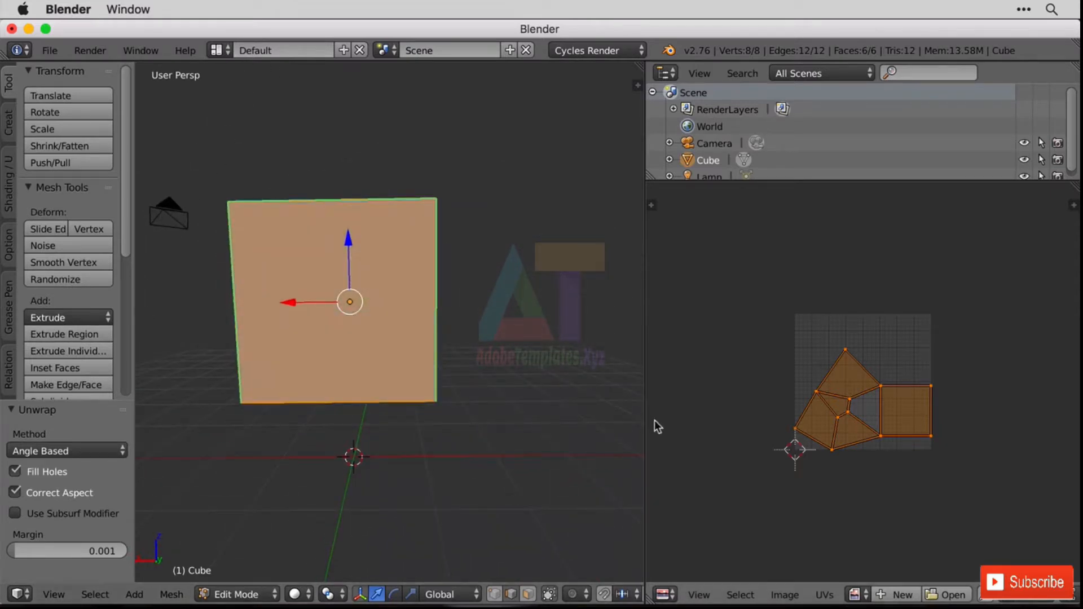
pyautogui.scroll(5, 920, 394)
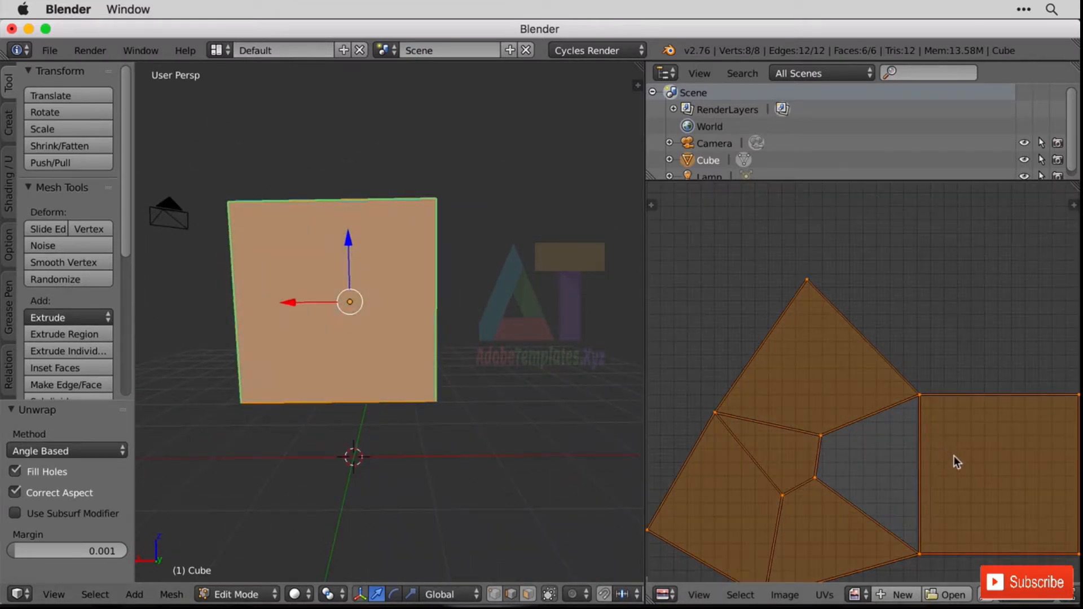
pyautogui.scroll(-4, 959, 423)
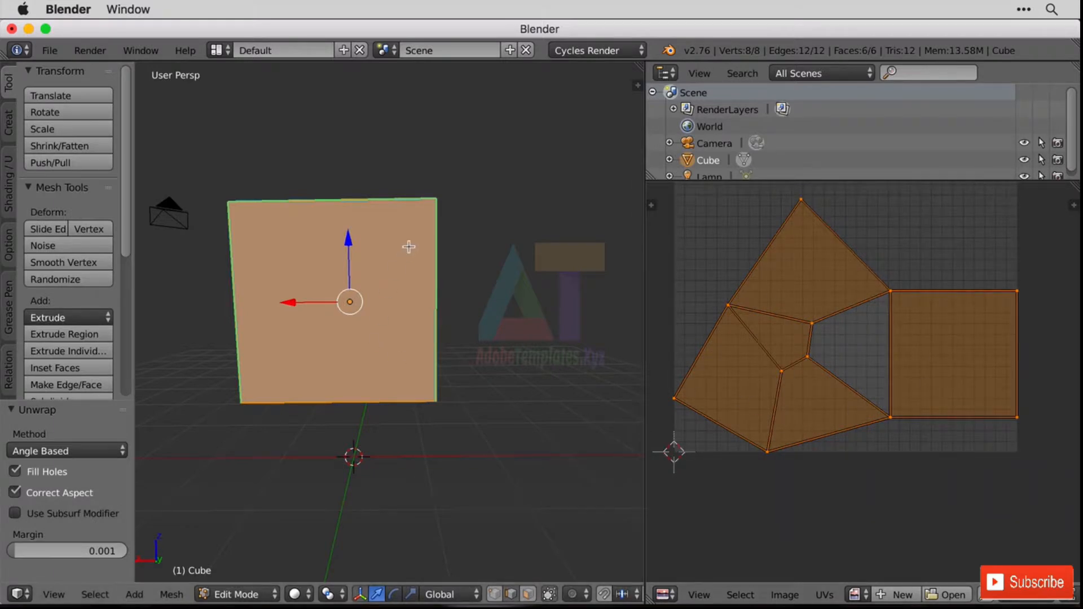
# Clear the sharp marking from the top and both vertical edges of the face opposite the seamed one, and mark them as seams
pyautogui.moveTo(393, 272); pyautogui.dragTo(401, 295, button='middle')
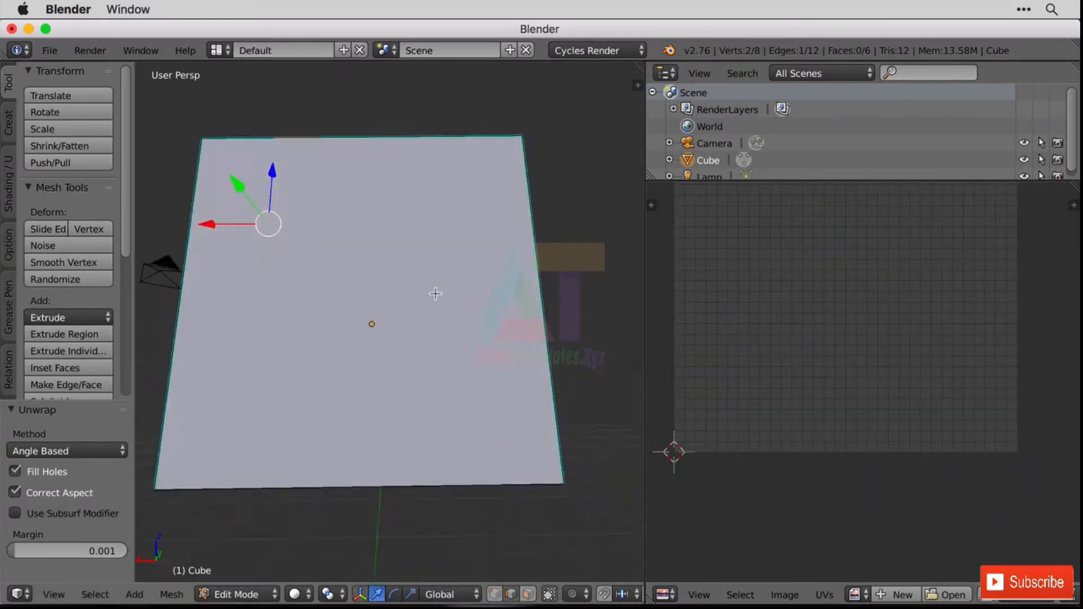
pyautogui.scroll(-5, 435, 293)
pyautogui.moveTo(345, 290); pyautogui.dragTo(450, 287, button='middle')
pyautogui.keyDown('shift'); pyautogui.moveTo(257, 312); pyautogui.dragTo(376, 307, button='middle'); pyautogui.keyUp('shift')
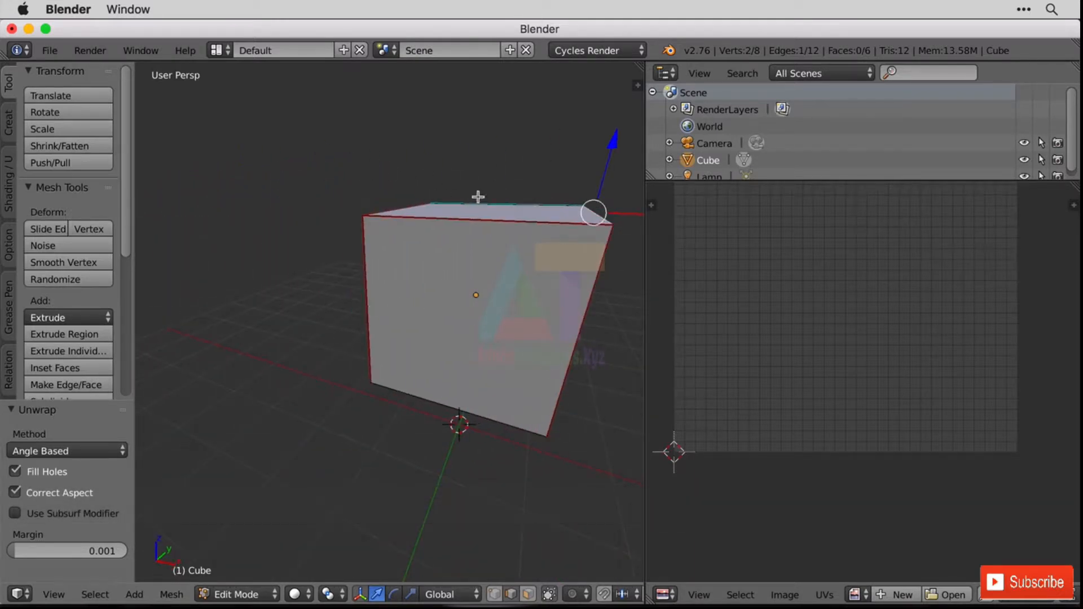
pyautogui.moveTo(571, 308); pyautogui.dragTo(442, 278, button='middle')
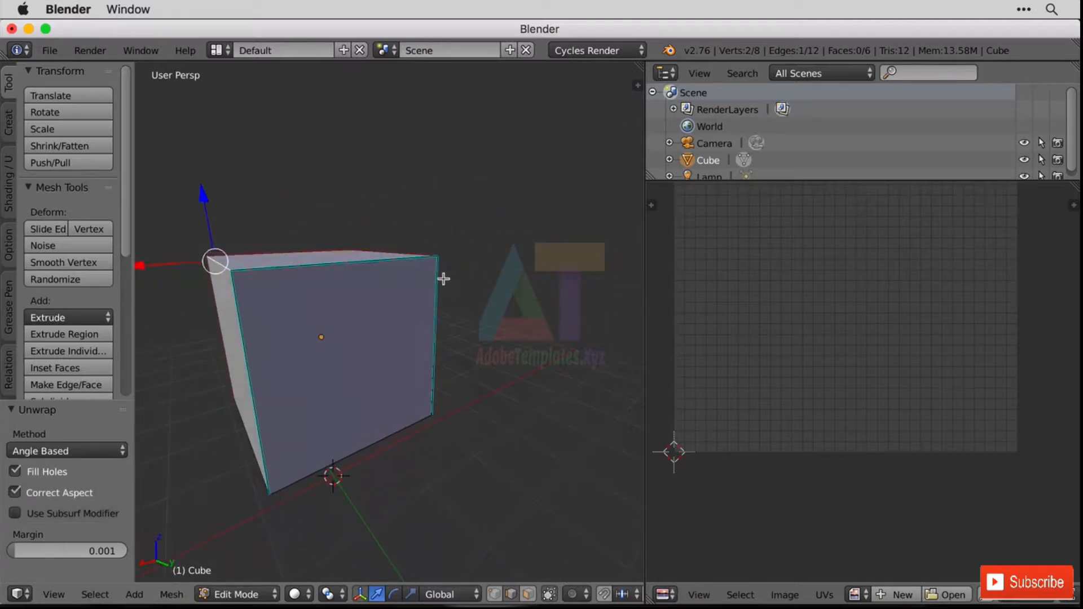
pyautogui.rightClick(244, 342)
pyautogui.keyDown('shift'); pyautogui.rightClick(343, 267); pyautogui.keyUp('shift')
pyautogui.keyDown('shift'); pyautogui.rightClick(438, 303); pyautogui.keyUp('shift')
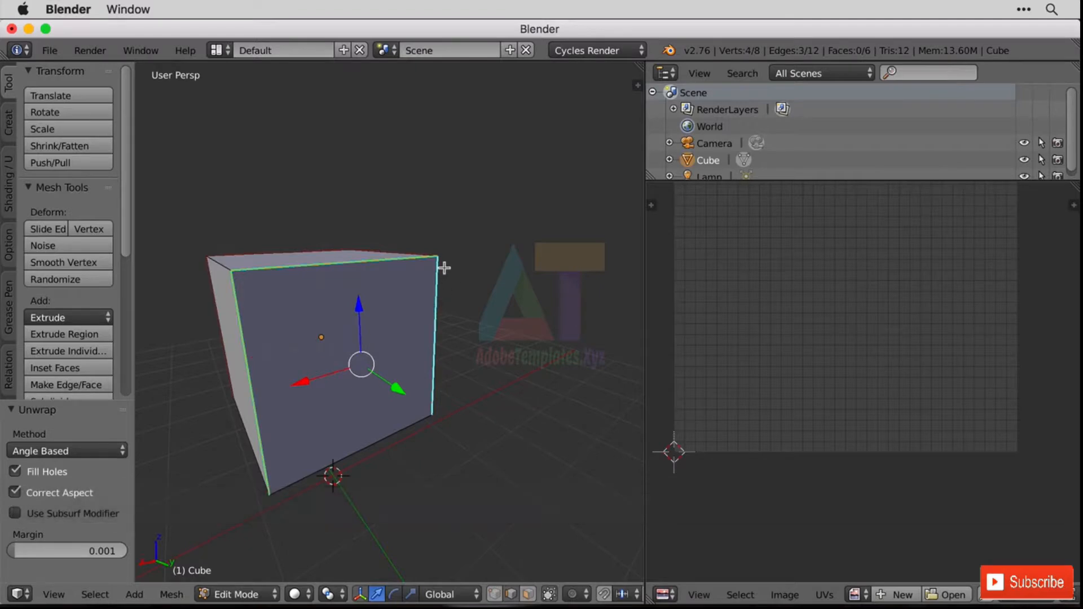
pyautogui.hotkey('ctrl', 'e')
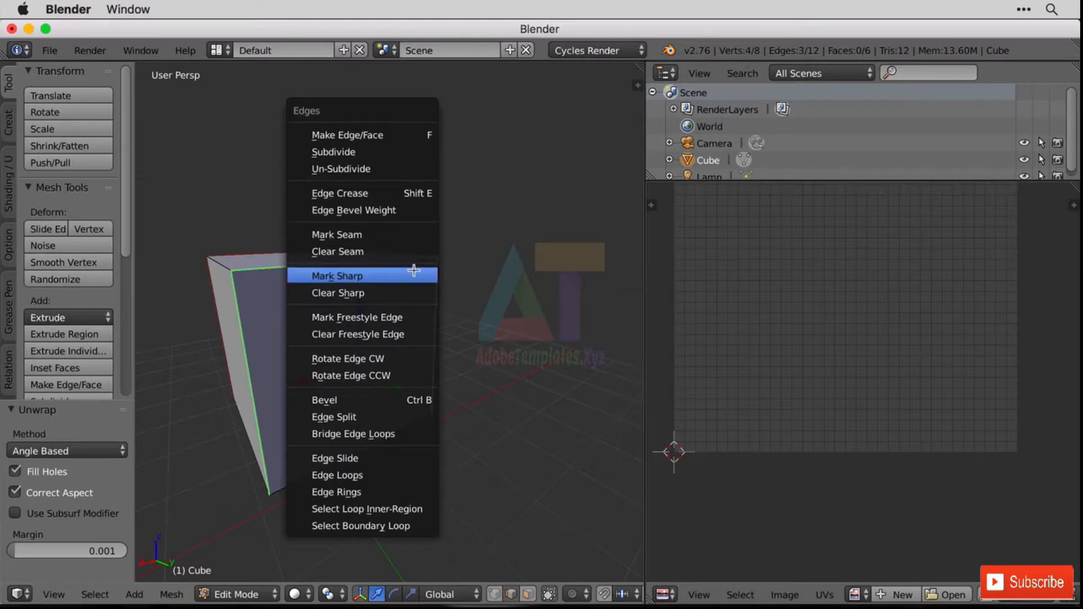
pyautogui.click(357, 297)
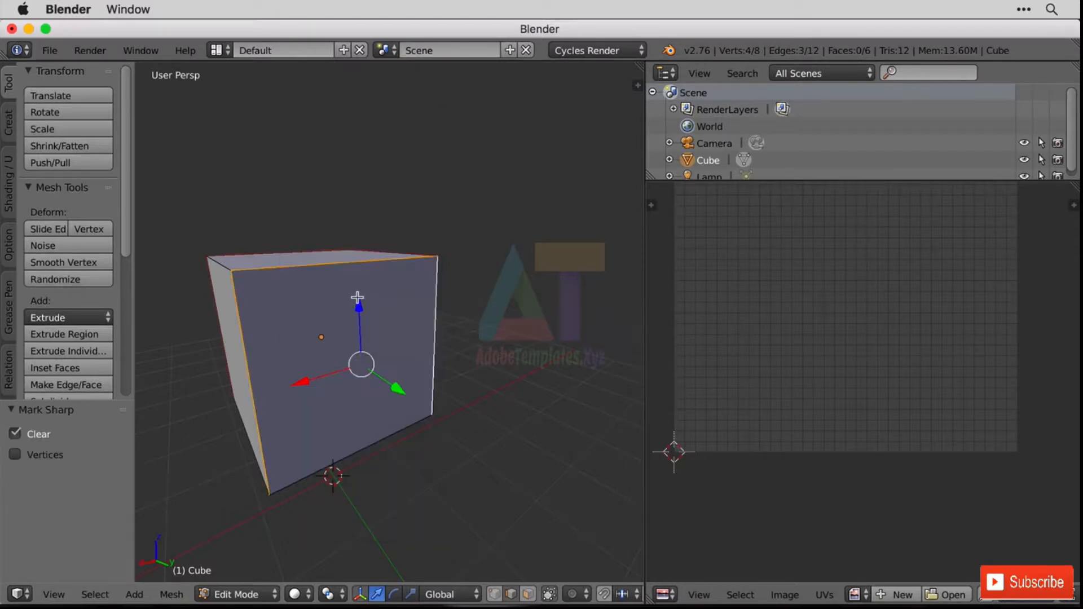
pyautogui.hotkey('ctrl', 'e')
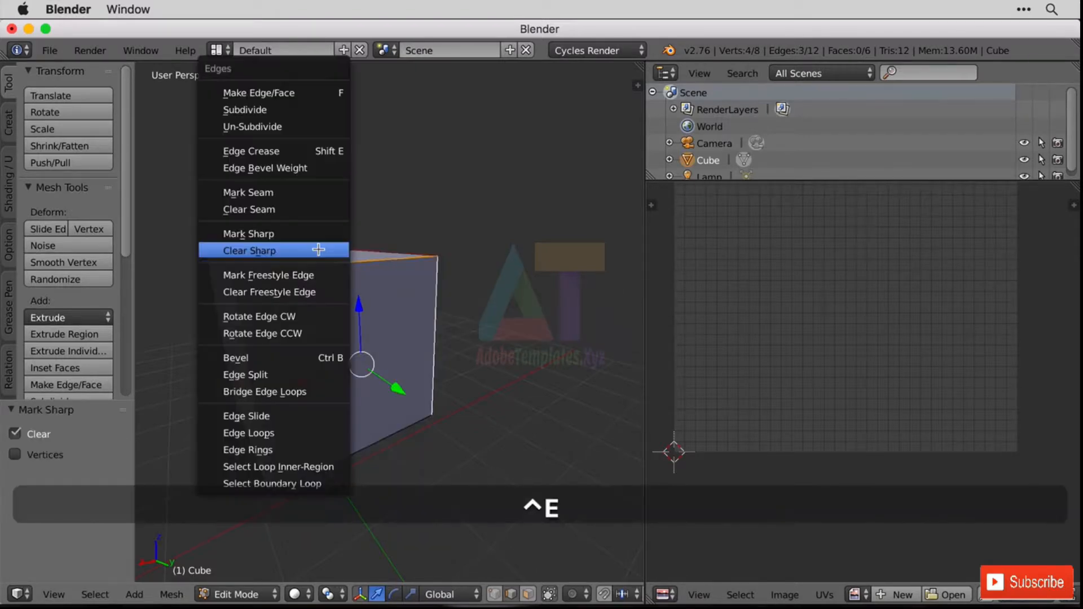
pyautogui.click(305, 193)
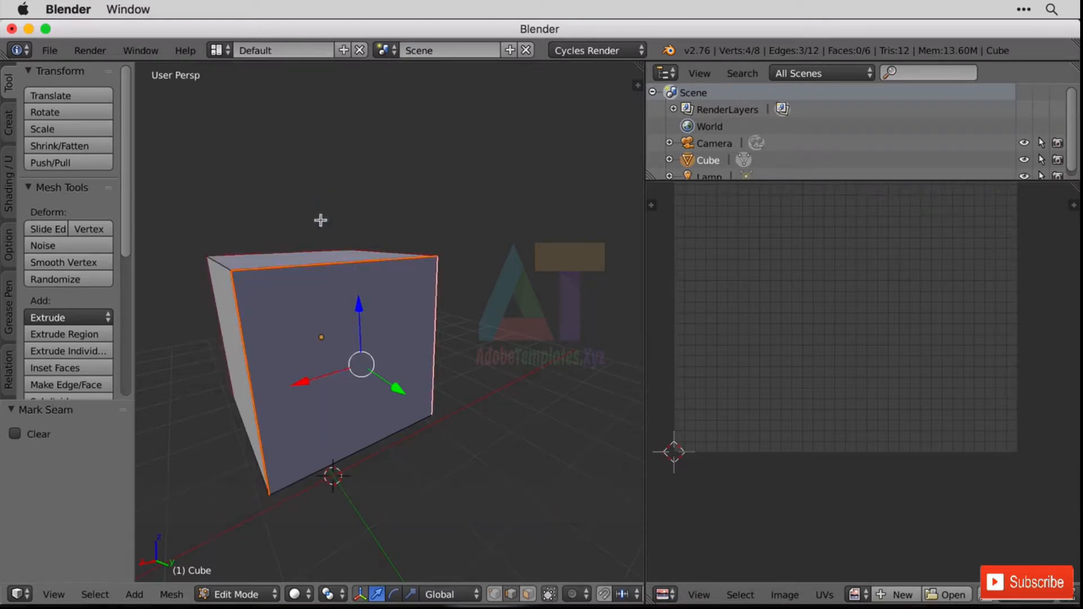
# Select the whole cube and unwrap it again using the corrected seams
pyautogui.press('a')
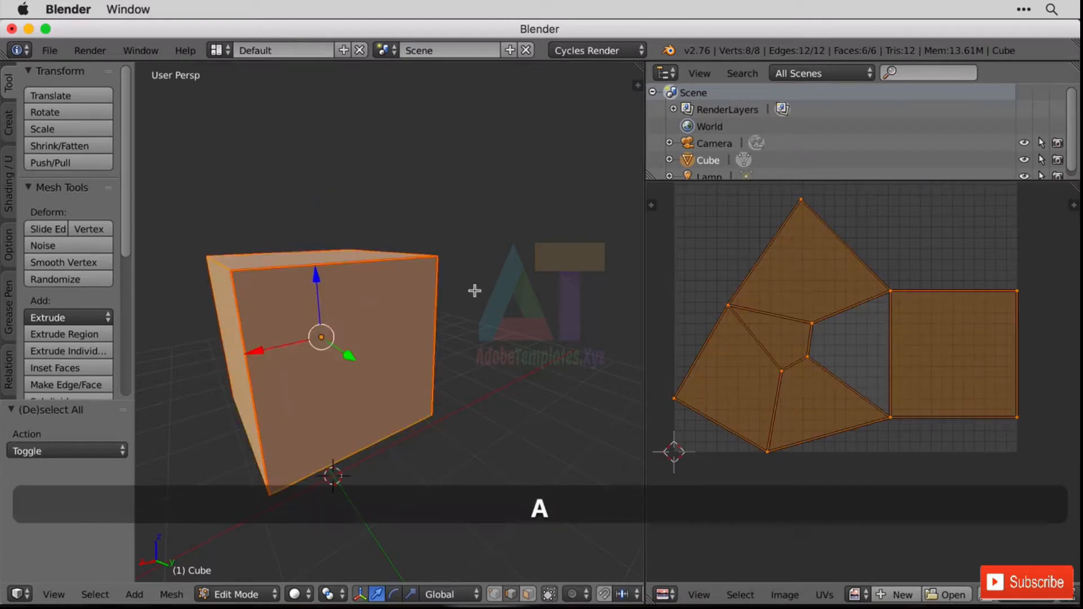
pyautogui.press('u')
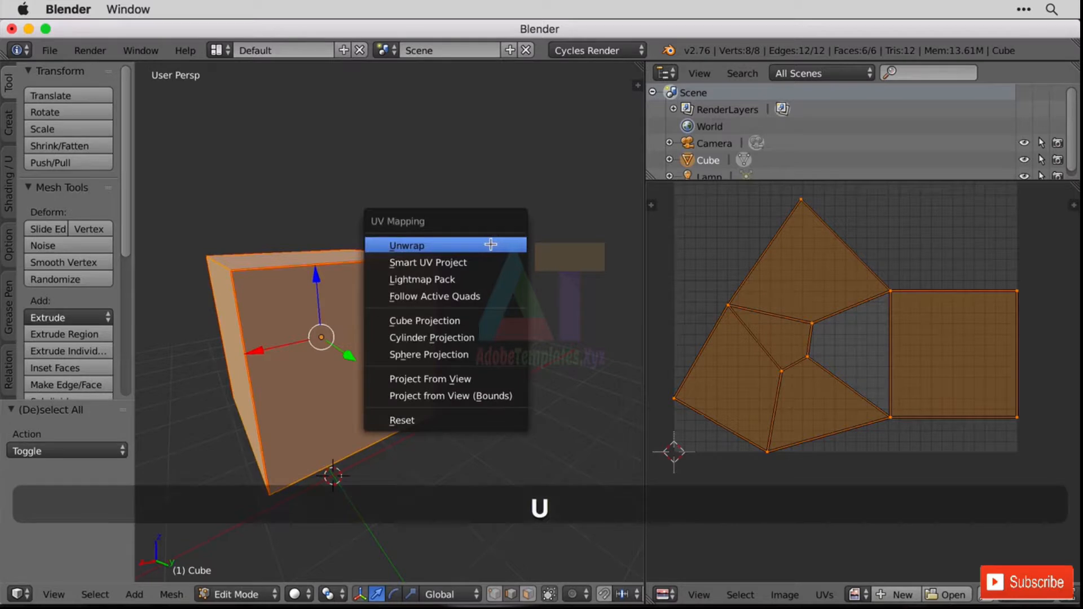
pyautogui.click(490, 245)
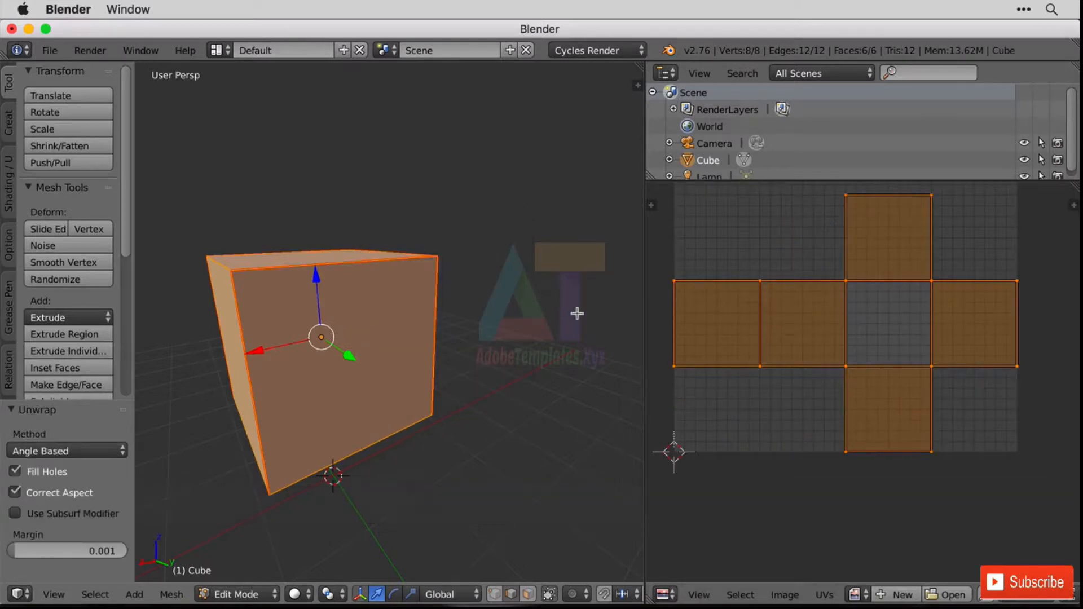
pyautogui.moveTo(573, 253); pyautogui.dragTo(432, 254, button='middle')
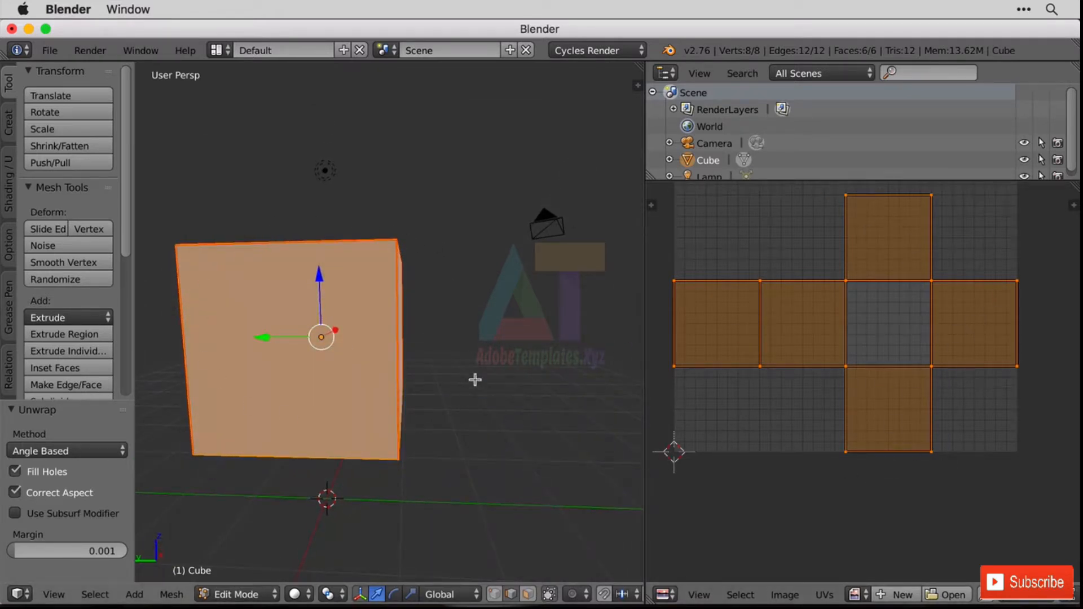
pyautogui.moveTo(474, 377); pyautogui.dragTo(290, 449, button='middle')
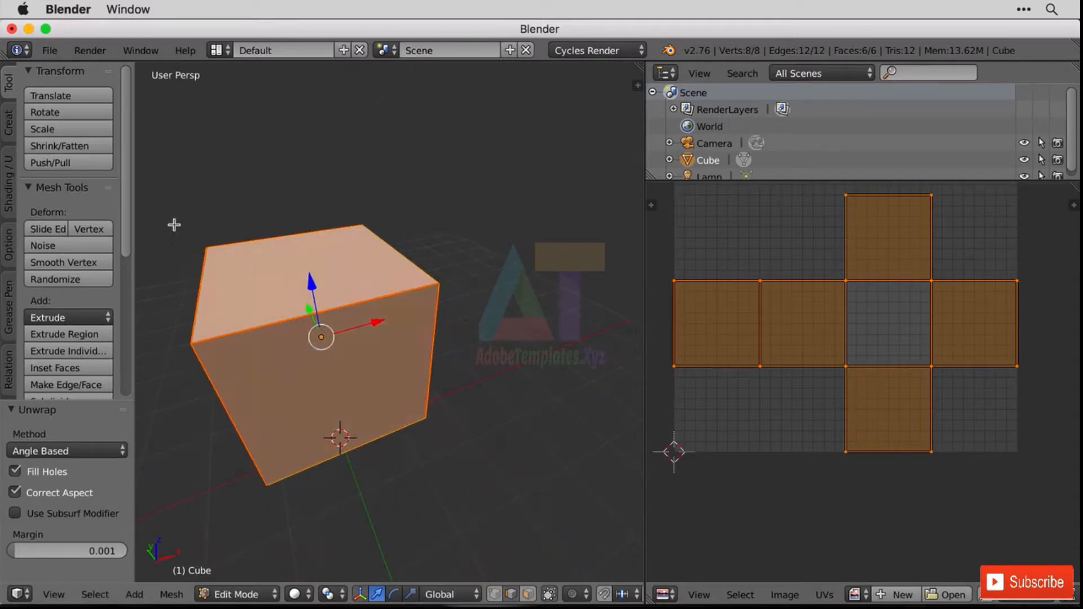
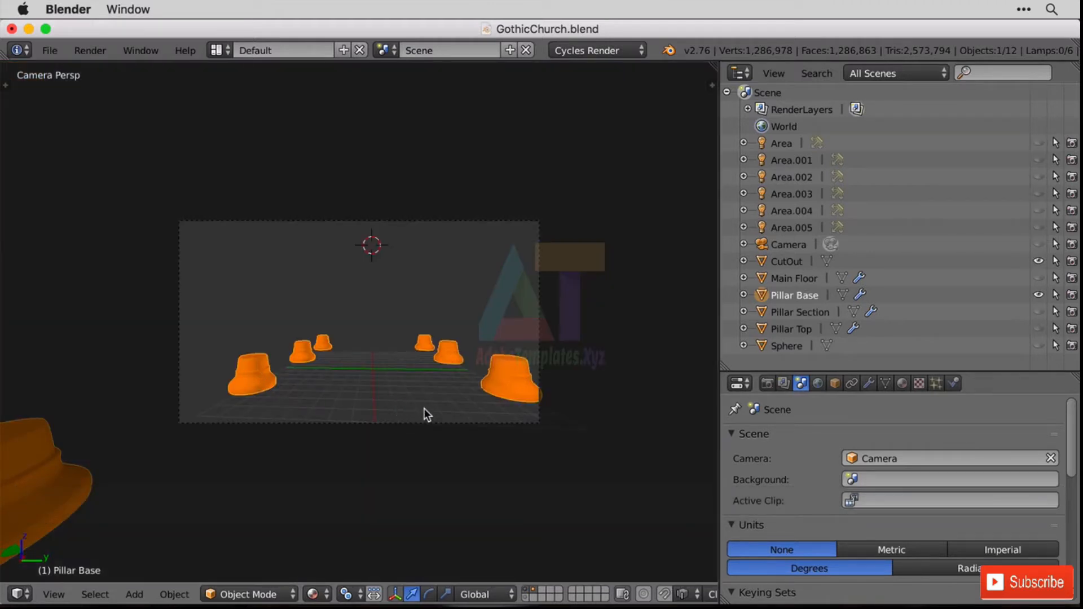
# Turn off the viewport display of the Pillar Base's Array and Mirror modifiers
pyautogui.moveTo(425, 408); pyautogui.dragTo(59, 295, button='middle')
pyautogui.press('KP_Decimal')
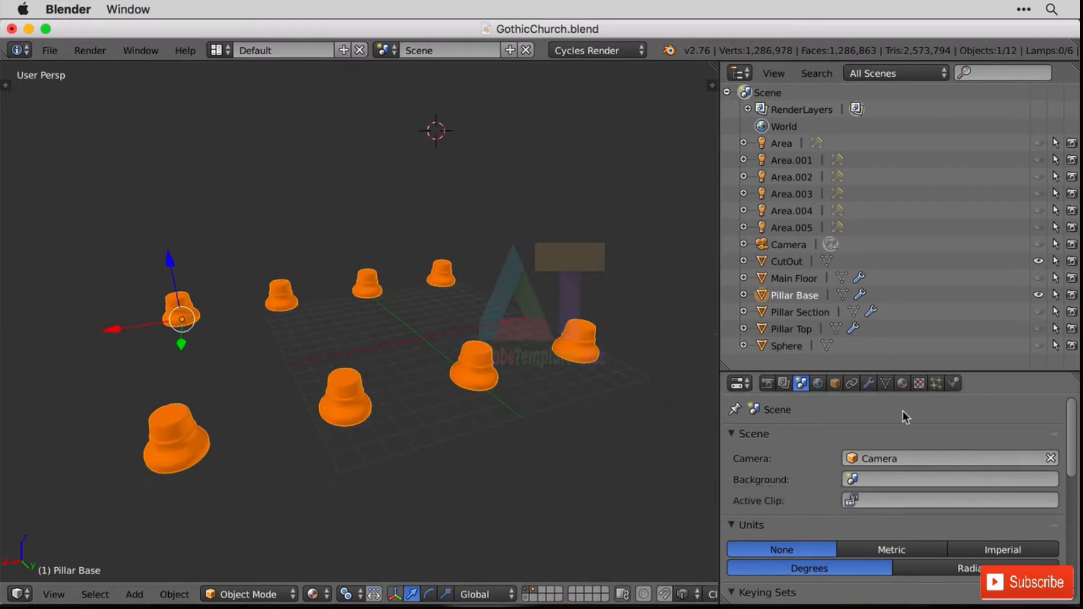
pyautogui.click(867, 384)
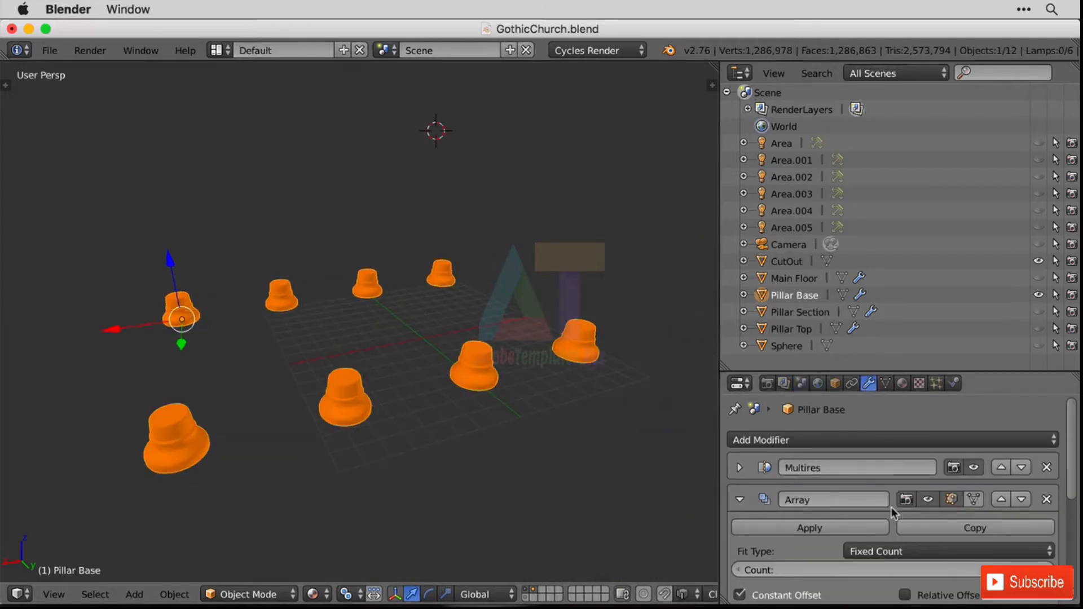
pyautogui.moveTo(1076, 488)
pyautogui.mouseDown()
pyautogui.moveTo(1074, 587)
pyautogui.moveTo(1074, 496)
pyautogui.mouseUp()
pyautogui.click(738, 464)
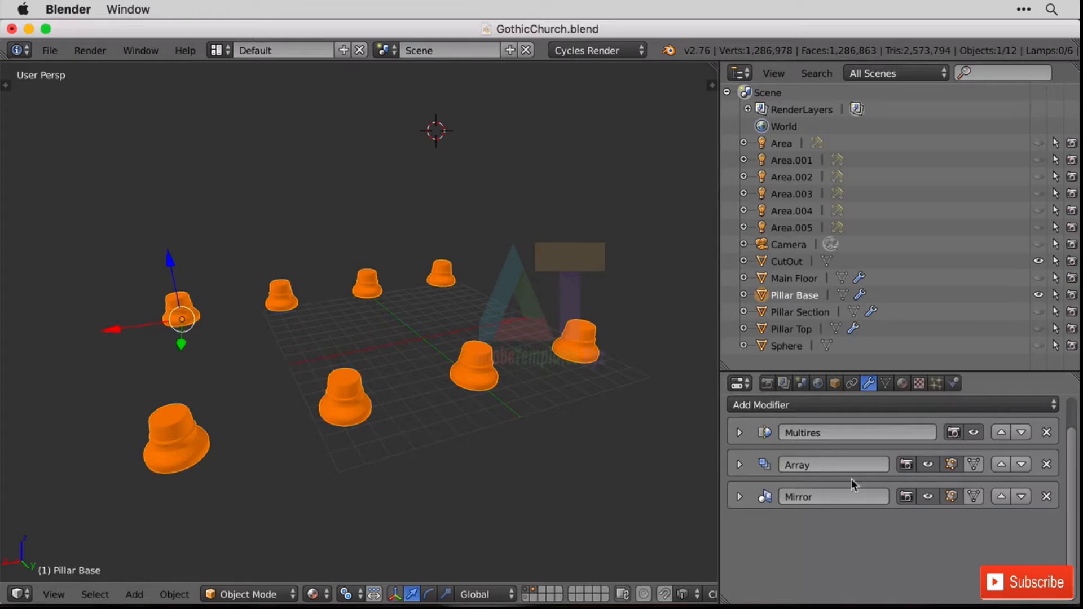
pyautogui.click(928, 464)
pyautogui.click(928, 496)
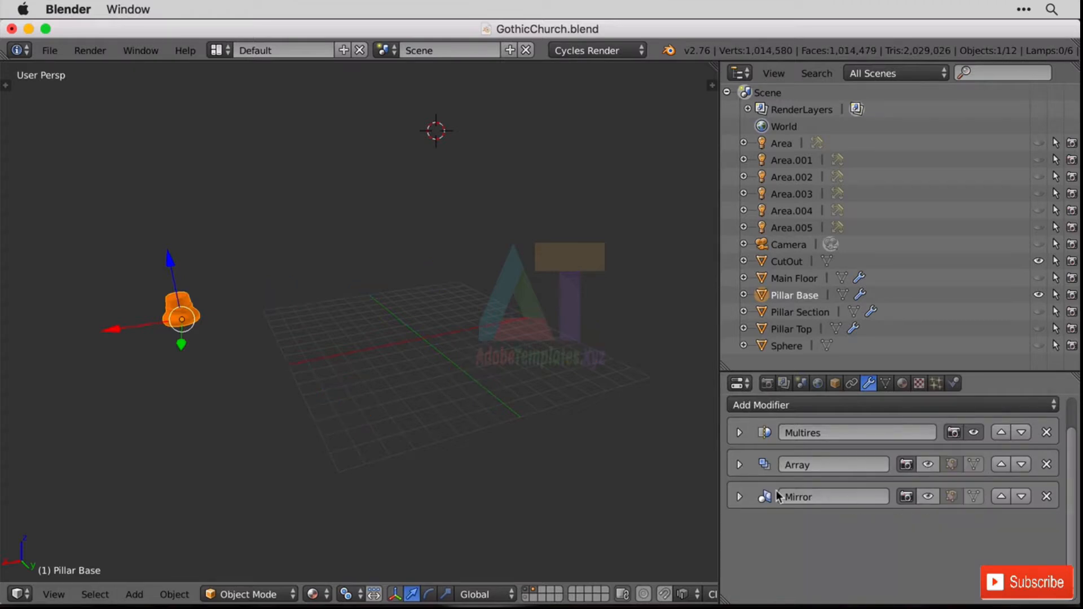
# Put the Pillar Base into Edit Mode and mark the edge loop around its underside as a seam
pyautogui.press('KP_Decimal')
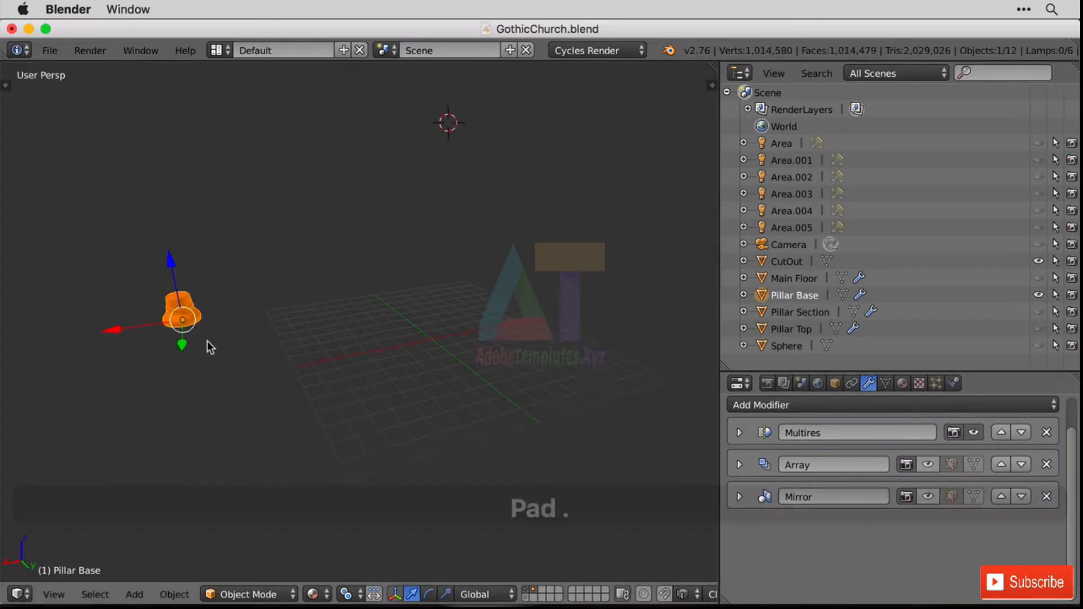
pyautogui.press('KP_Decimal')
pyautogui.moveTo(260, 330); pyautogui.dragTo(376, 356, button='middle')
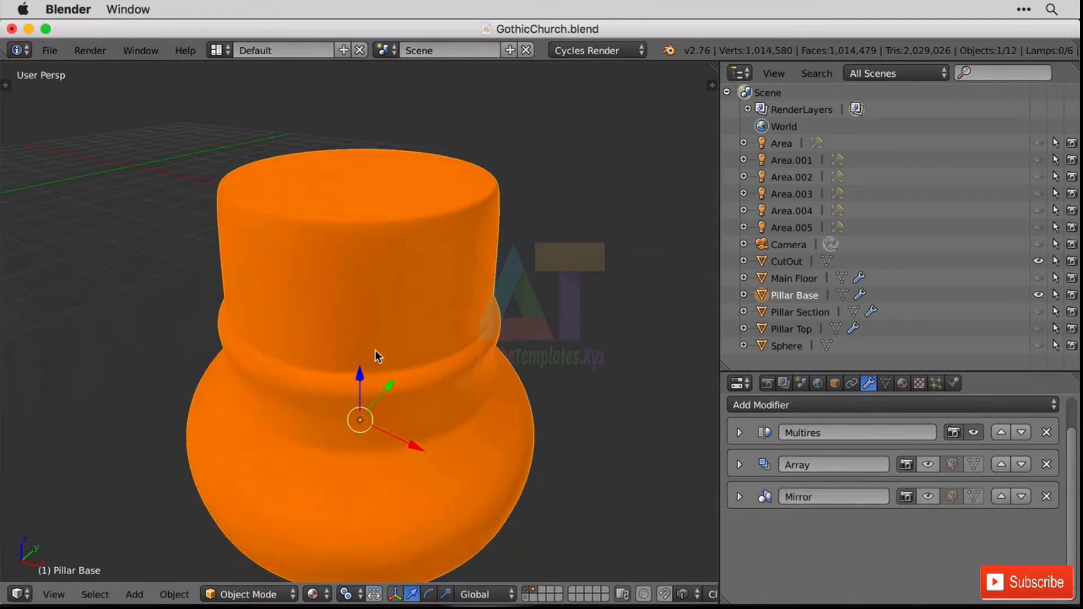
pyautogui.press('Tab')
pyautogui.keyDown('shift'); pyautogui.moveTo(465, 402); pyautogui.dragTo(529, 251, button='middle'); pyautogui.keyUp('shift')
pyautogui.scroll(-1, 496, 351)
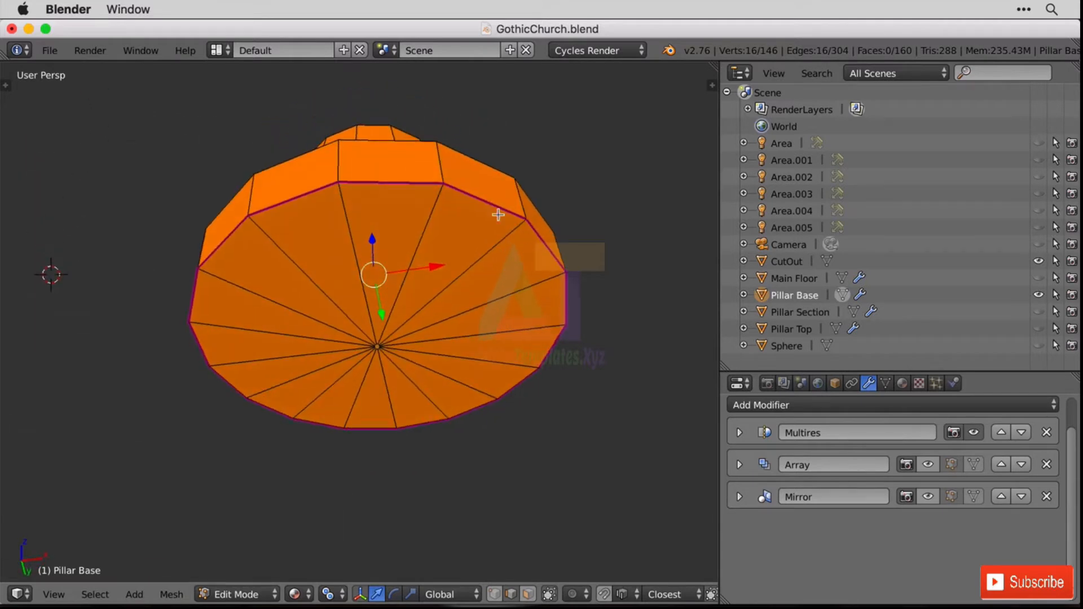
pyautogui.scroll(3, 375, 162)
pyautogui.keyDown('shift'); pyautogui.moveTo(472, 141); pyautogui.dragTo(459, 244, button='middle'); pyautogui.keyUp('shift')
pyautogui.scroll(4, 459, 245)
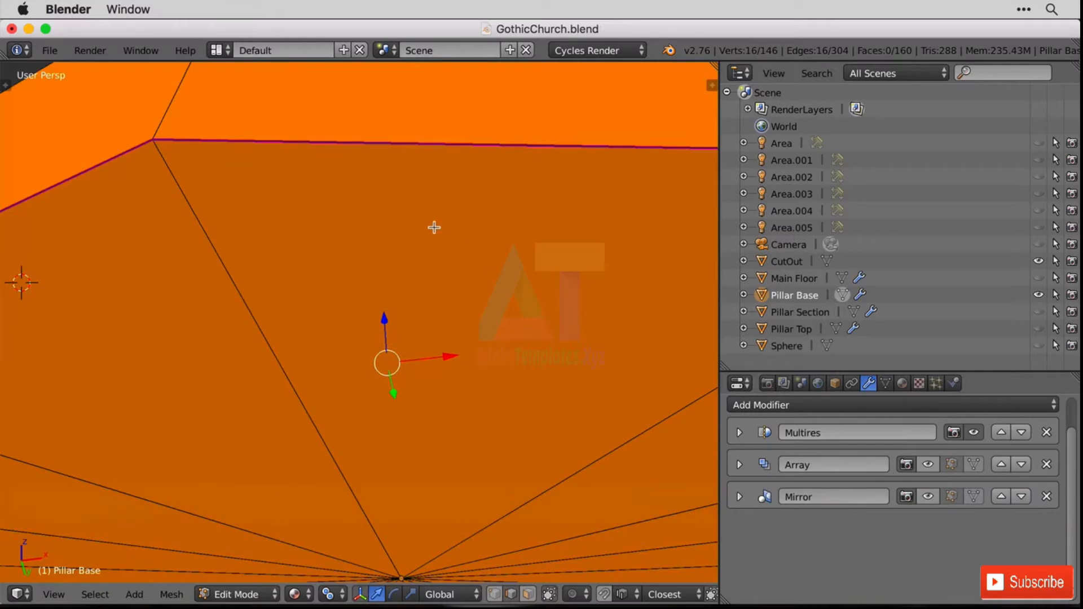
pyautogui.scroll(-5, 433, 227)
pyautogui.keyDown('alt'); pyautogui.click(459, 282); pyautogui.keyUp('alt')
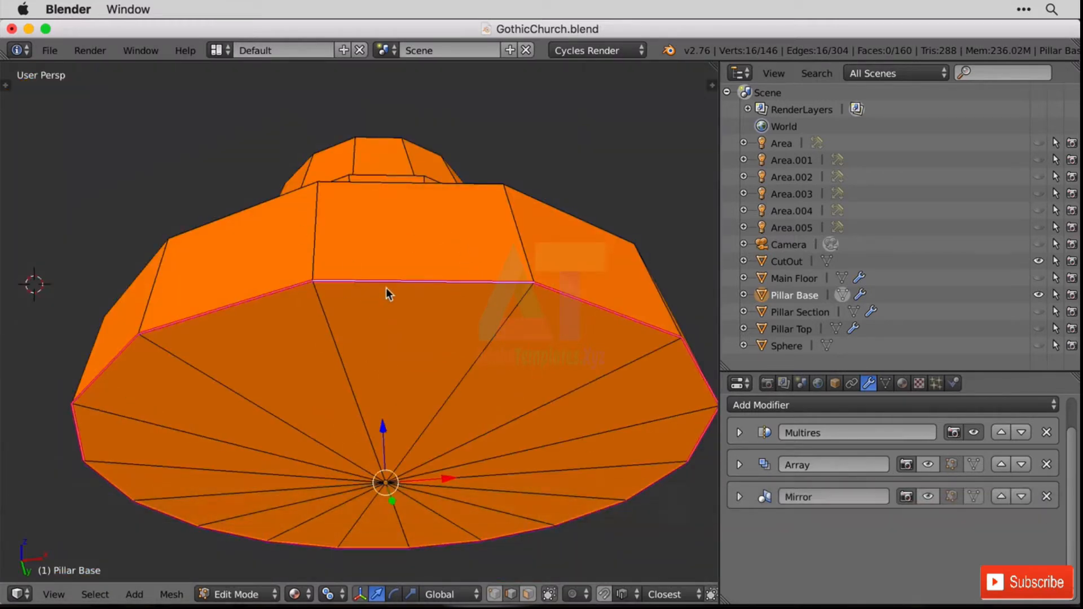
pyautogui.hotkey('ctrl', 'e')
pyautogui.click(423, 297)
# Select the outer rim edge loop around the top of the pillar base and mark it as a seam
pyautogui.moveTo(505, 228); pyautogui.dragTo(508, 250, button='middle')
pyautogui.scroll(-4, 470, 328)
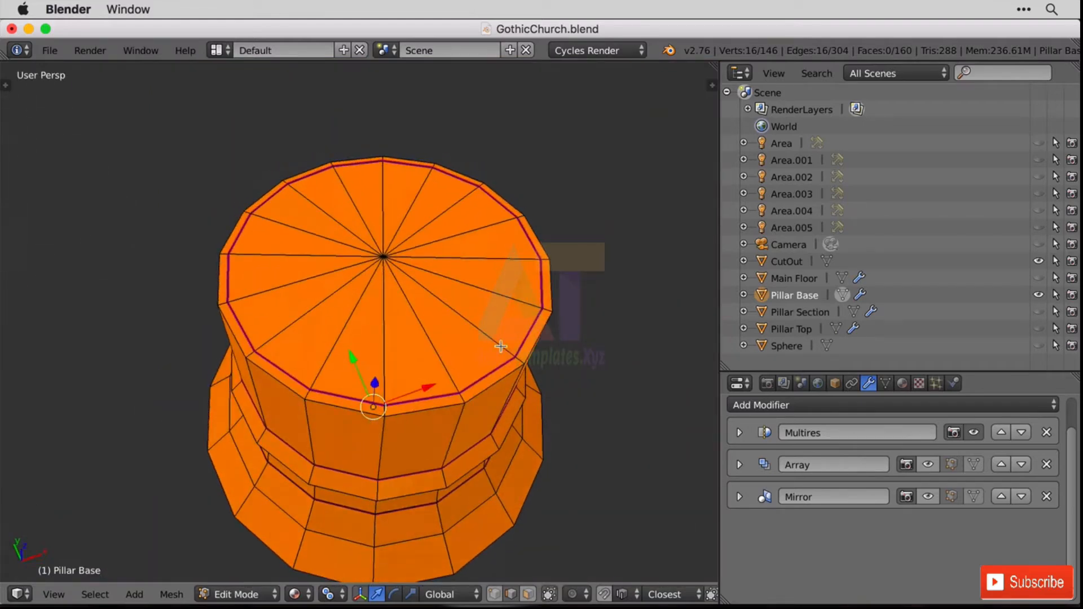
pyautogui.keyDown('alt'); pyautogui.click(488, 385); pyautogui.keyUp('alt')
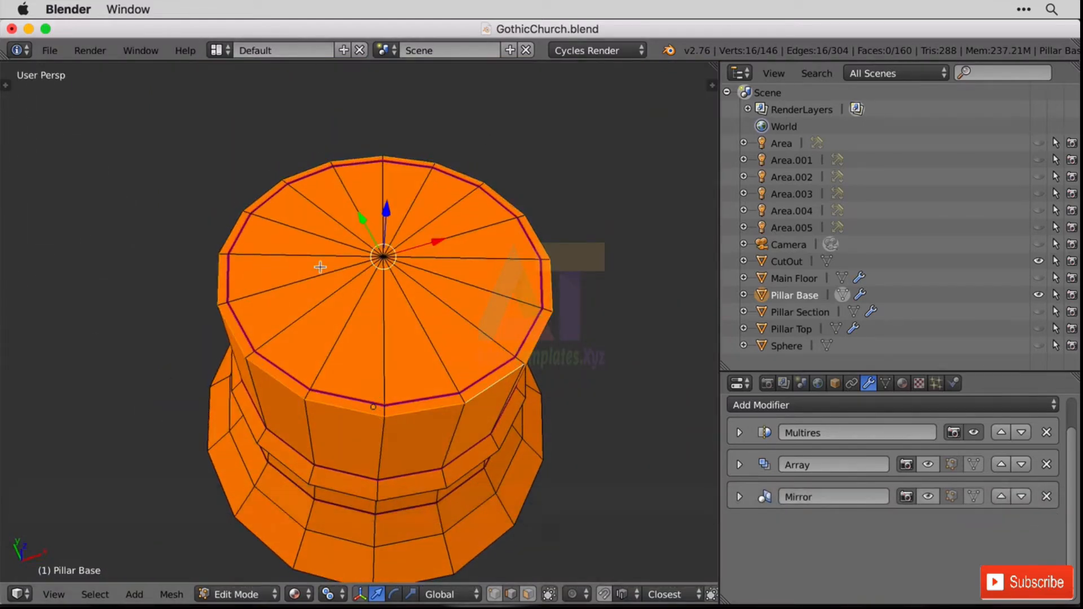
pyautogui.hotkey('ctrl', 'e')
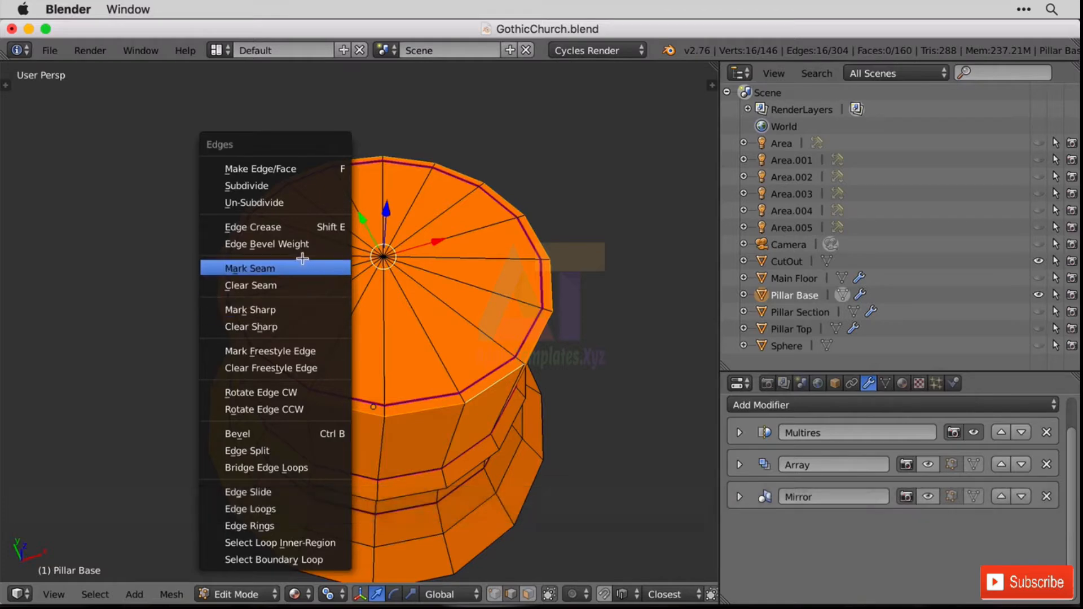
pyautogui.click(302, 260)
# Select one continuous line of vertical edges down the pillar base's side, from top rim to bottom edge, and mark it as a seam
pyautogui.moveTo(515, 459); pyautogui.dragTo(510, 335, button='middle')
pyautogui.rightClick(510, 335)
pyautogui.keyDown('shift'); pyautogui.rightClick(387, 241); pyautogui.keyUp('shift')
pyautogui.keyDown('shift'); pyautogui.rightClick(389, 271); pyautogui.keyUp('shift')
pyautogui.keyDown('shift'); pyautogui.rightClick(398, 338); pyautogui.keyUp('shift')
pyautogui.keyDown('shift'); pyautogui.rightClick(411, 430); pyautogui.keyUp('shift')
pyautogui.moveTo(491, 445); pyautogui.dragTo(582, 509, button='middle')
pyautogui.moveTo(585, 440); pyautogui.dragTo(571, 380, button='middle')
pyautogui.keyDown('shift'); pyautogui.rightClick(367, 196); pyautogui.keyUp('shift')
pyautogui.keyDown('shift'); pyautogui.rightClick(406, 282); pyautogui.keyUp('shift')
pyautogui.hotkey('ctrl', 'e')
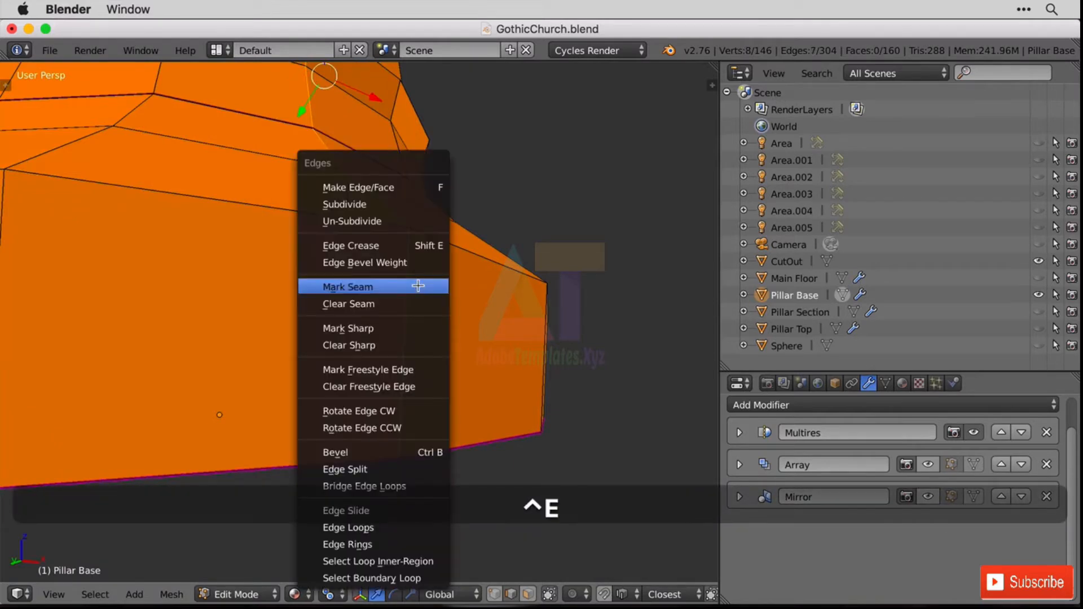
pyautogui.click(418, 286)
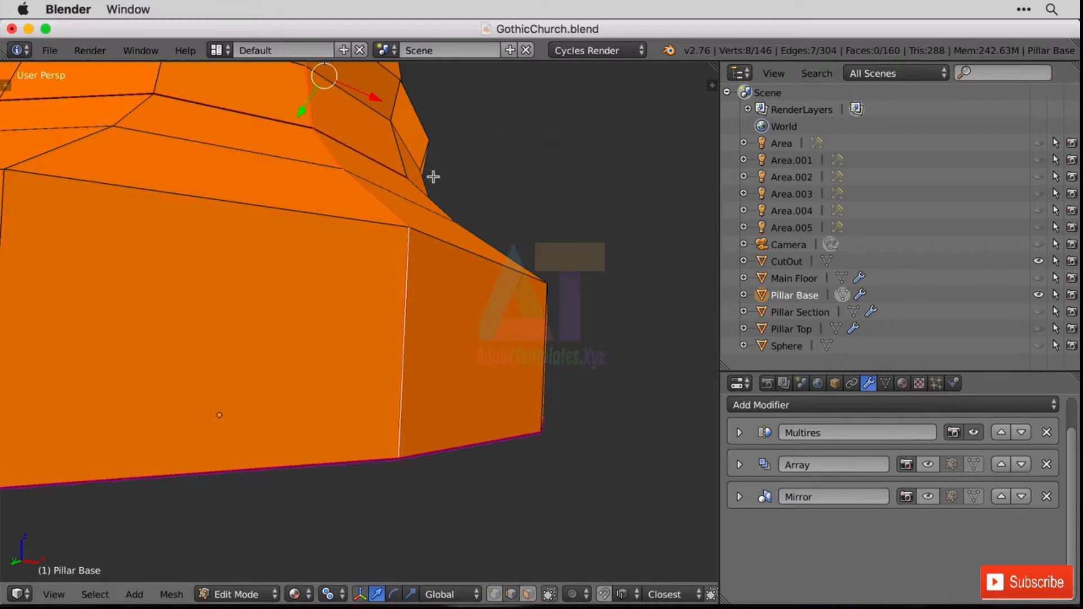
# Select the entire Pillar Base mesh and unwrap it along its marked seams
pyautogui.press('a')
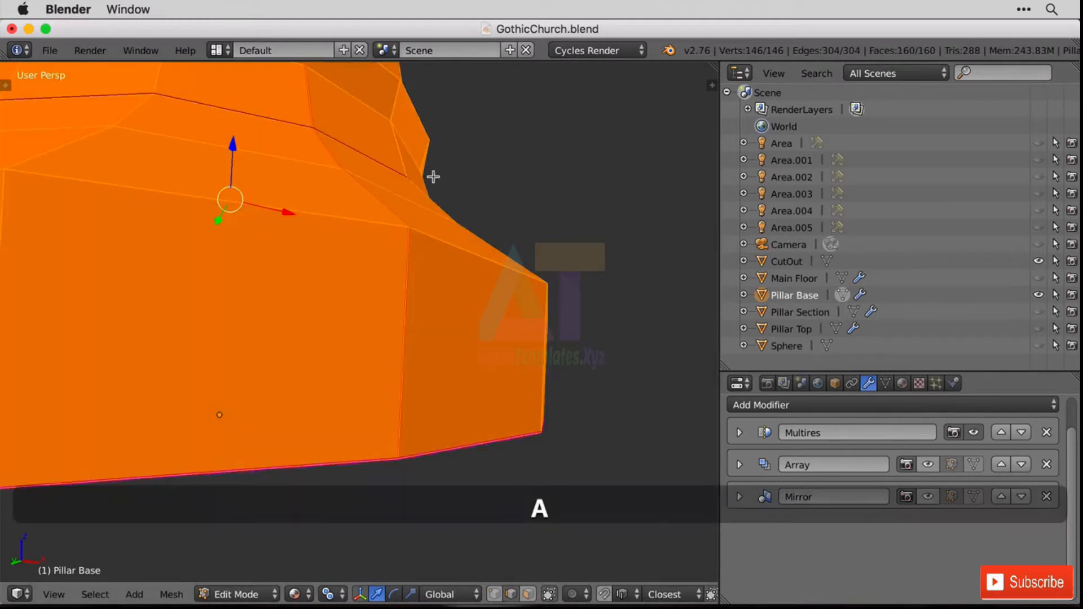
pyautogui.press('u')
pyautogui.click(433, 175)
# Change the Outliner area to the UV/Image Editor, widen it and examine the Pillar Base's unwrapped layout
pyautogui.click(742, 75)
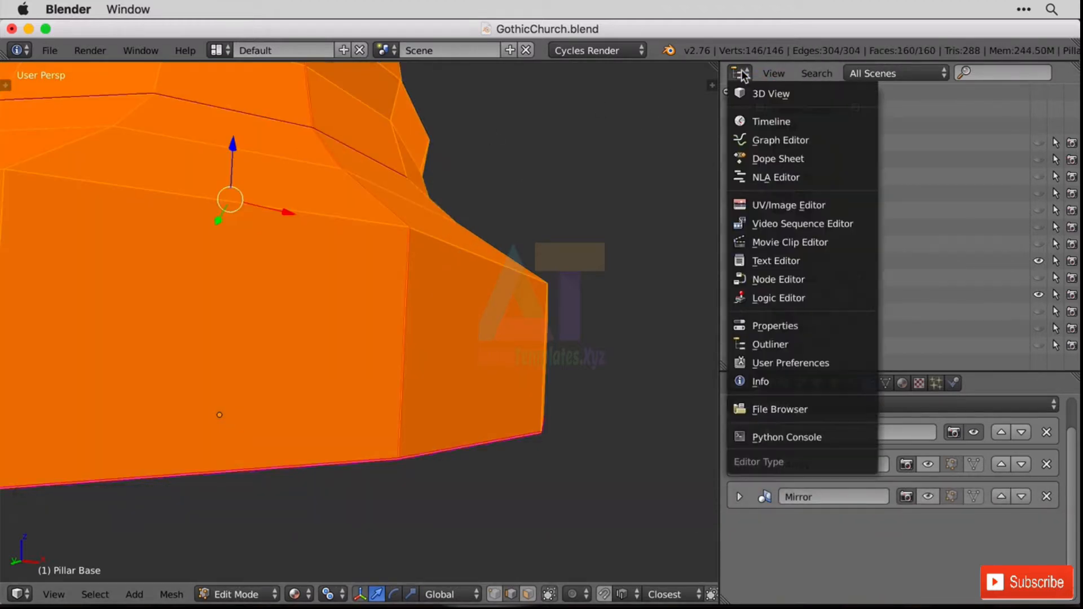
pyautogui.click(814, 206)
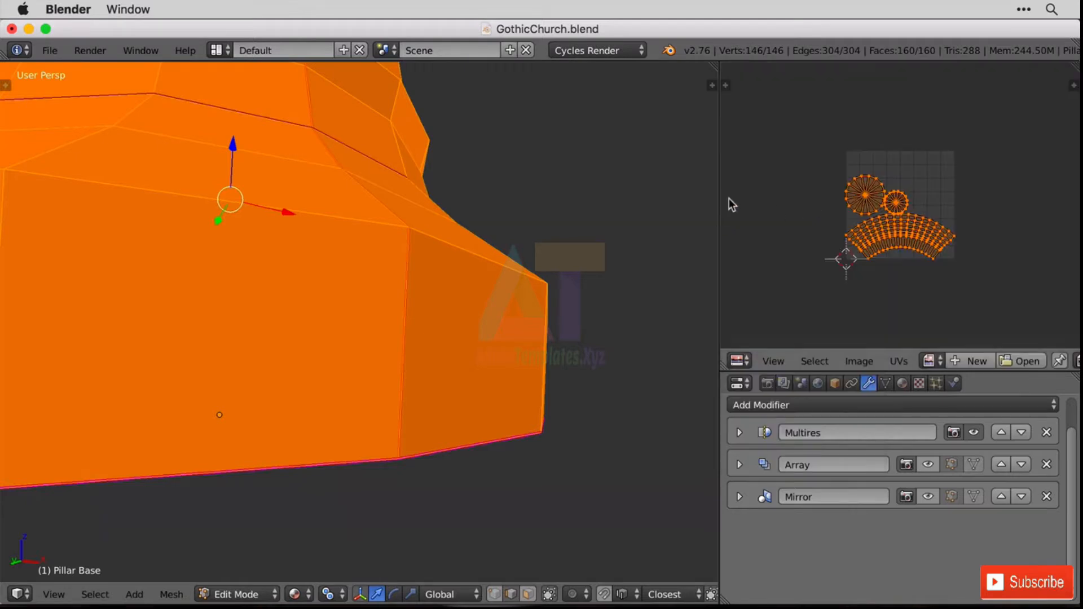
pyautogui.moveTo(719, 201); pyautogui.dragTo(539, 226)
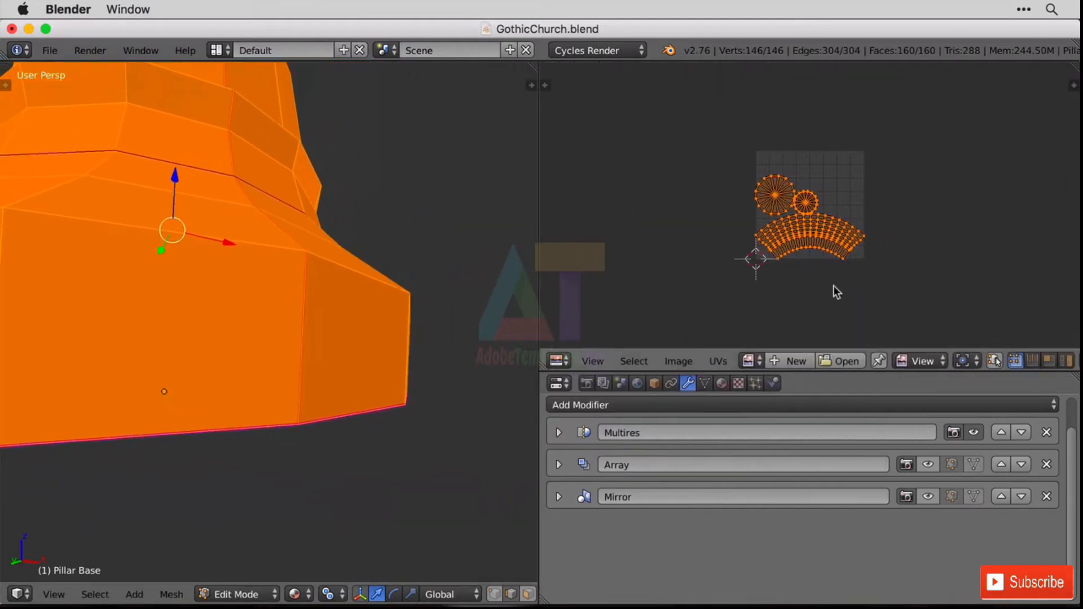
pyautogui.scroll(4, 871, 265)
pyautogui.scroll(1, 871, 265)
pyautogui.keyDown('shift'); pyautogui.moveTo(949, 277); pyautogui.dragTo(942, 198, button='middle'); pyautogui.keyUp('shift')
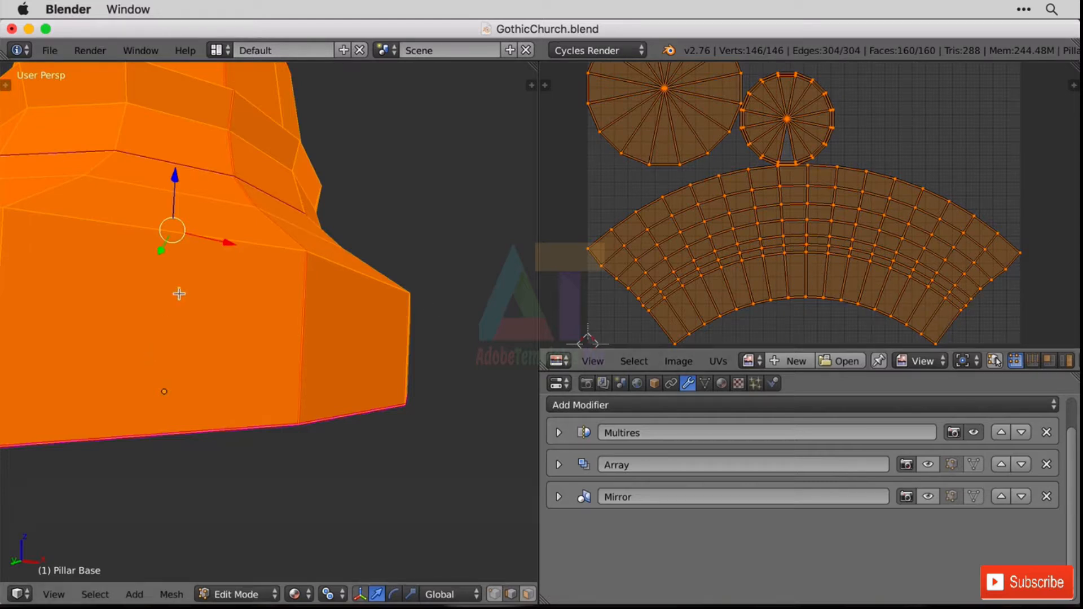
# Change the UV/Image Editor area back to the Outliner
pyautogui.scroll(-8, 331, 415)
pyautogui.moveTo(331, 414); pyautogui.dragTo(336, 305, button='middle')
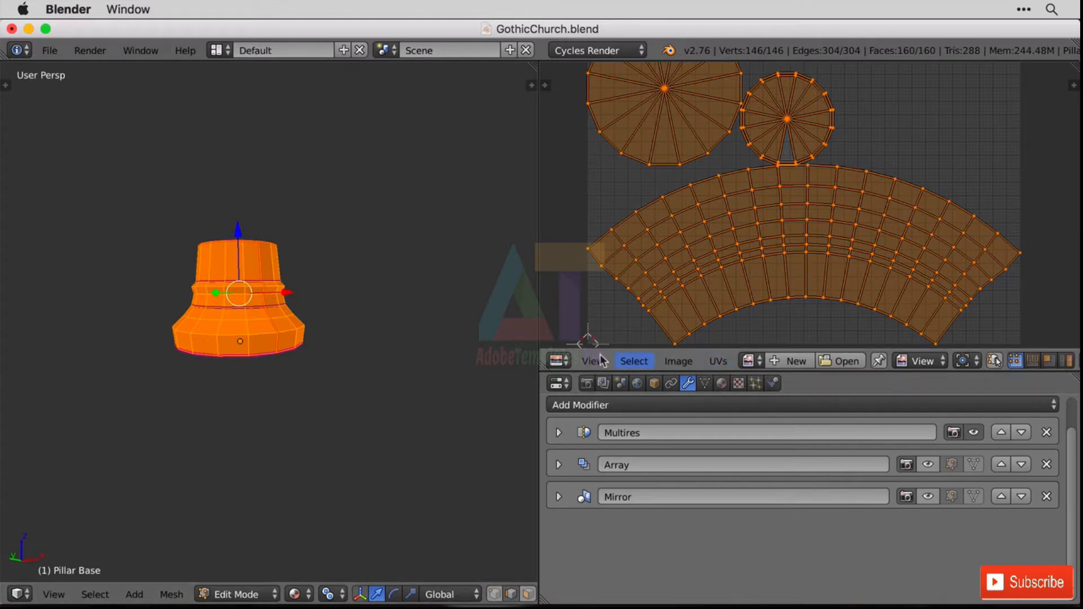
pyautogui.click(559, 361)
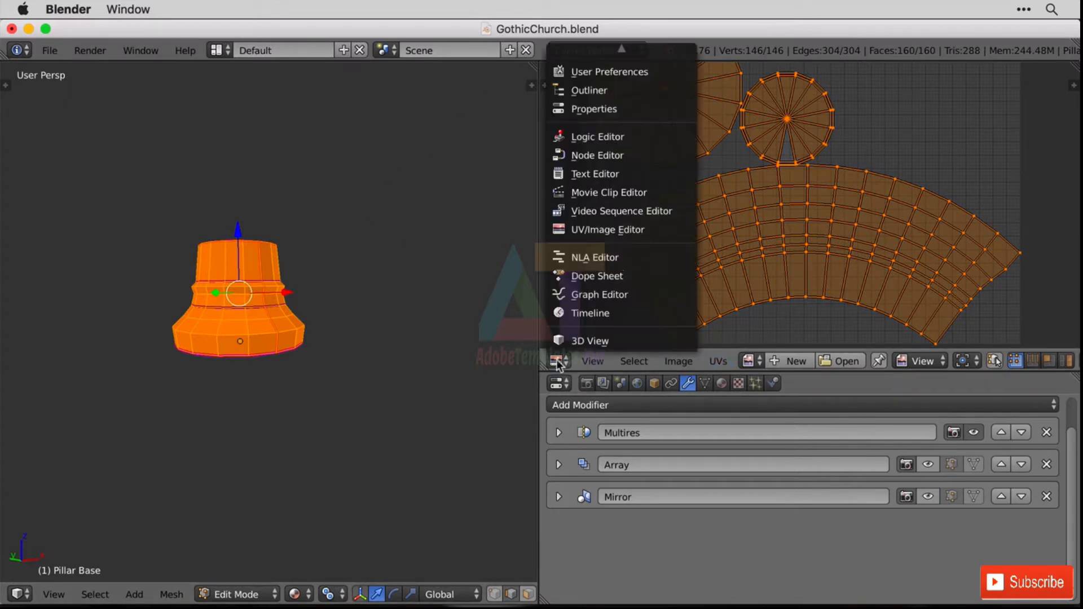
pyautogui.click(604, 89)
# Make Pillar Section the active object, hide the Pillar Base and show the Pillar Section
pyautogui.click(614, 279)
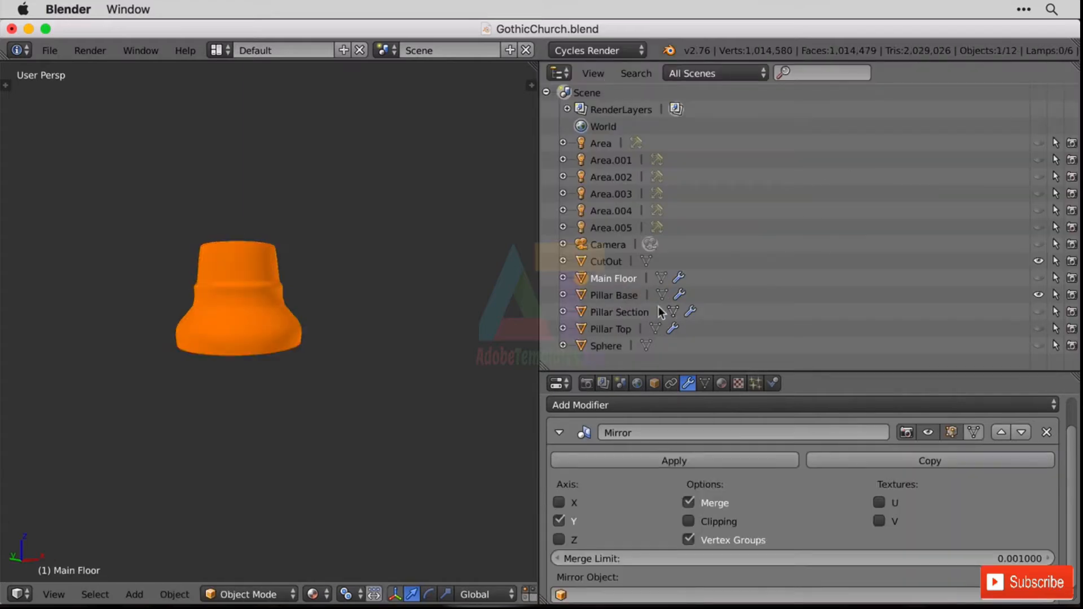
pyautogui.click(623, 312)
pyautogui.click(1038, 294)
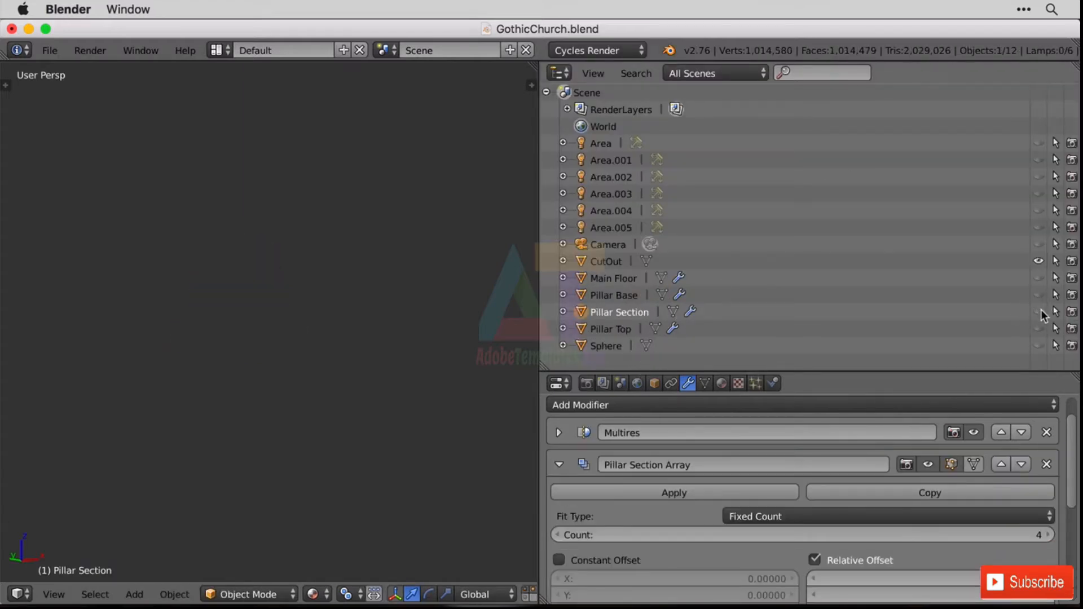
pyautogui.click(1038, 311)
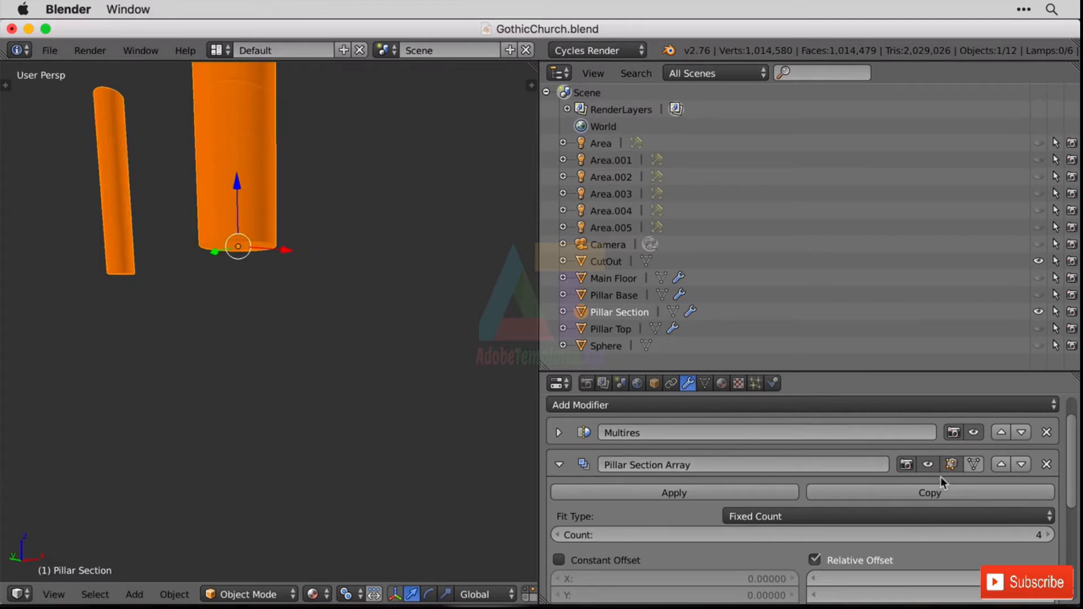
# Turn off the viewport display of the Pillar Section Array modifier and put the Pillar Section into Edit Mode
pyautogui.click(950, 464)
pyautogui.moveTo(357, 170); pyautogui.dragTo(394, 255, button='middle')
pyautogui.press('Tab')
# Select one vertical side edge plus the top and bottom rim edge loops of the Pillar Section and mark them as seams
pyautogui.rightClick(291, 292)
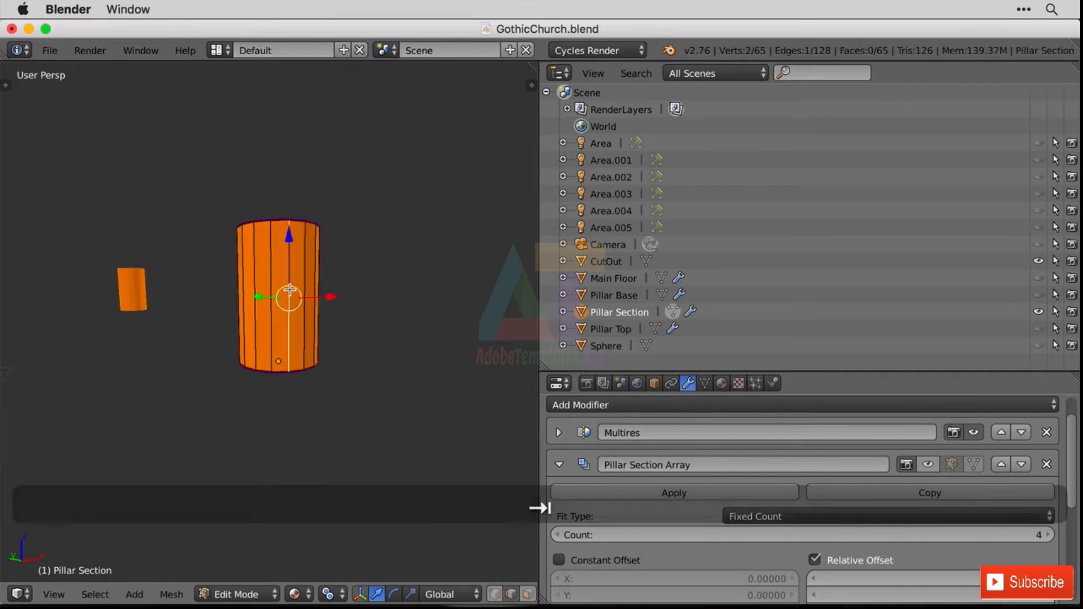
pyautogui.moveTo(330, 218)
pyautogui.mouseDown(button='middle')
pyautogui.moveTo(340, 237)
pyautogui.moveTo(321, 231)
pyautogui.mouseUp(button='middle')
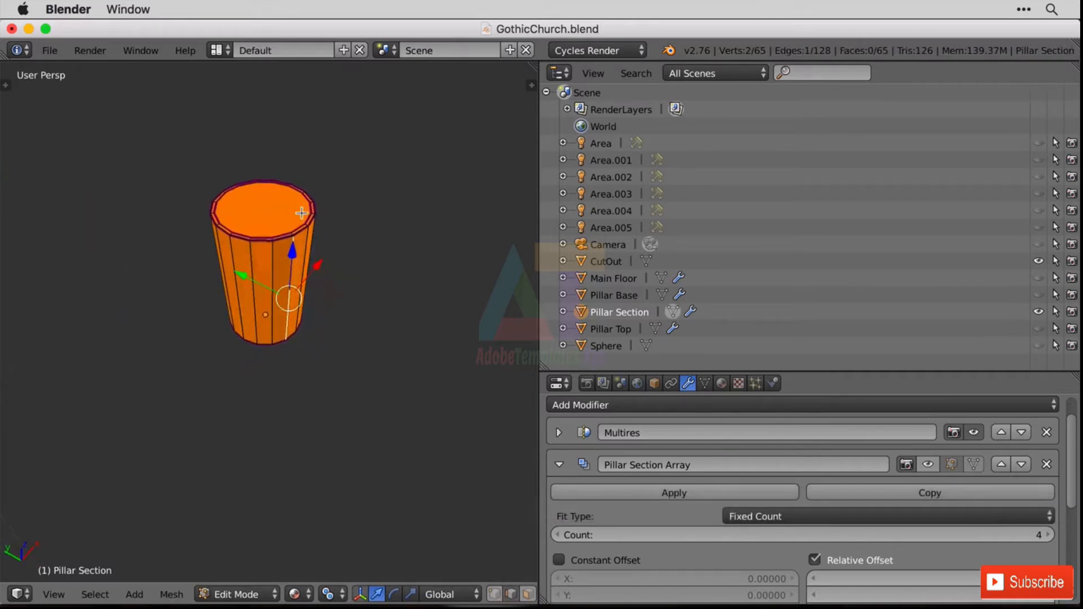
pyautogui.scroll(7, 297, 204)
pyautogui.keyDown('shift'); pyautogui.moveTo(421, 181); pyautogui.dragTo(430, 256, button='middle'); pyautogui.keyUp('shift')
pyautogui.scroll(-5, 430, 256)
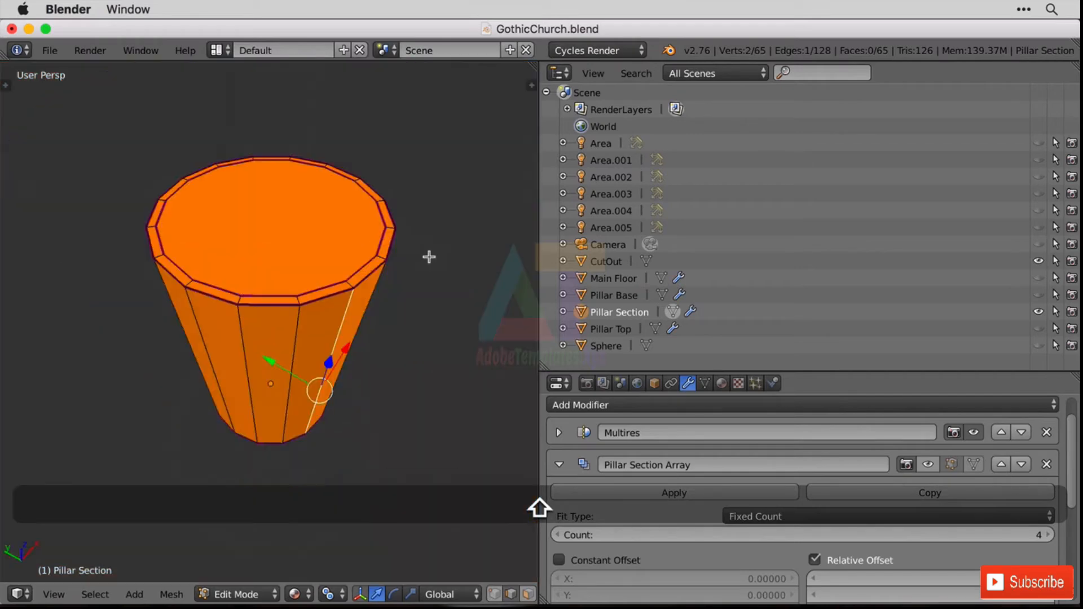
pyautogui.keyDown('alt'); pyautogui.keyDown('shift'); pyautogui.rightClick(340, 292); pyautogui.keyUp('shift'); pyautogui.keyUp('alt')
pyautogui.moveTo(424, 398); pyautogui.dragTo(401, 346, button='middle')
pyautogui.keyDown('alt'); pyautogui.keyDown('shift'); pyautogui.rightClick(356, 517); pyautogui.keyUp('shift'); pyautogui.keyUp('alt')
pyautogui.keyDown('alt'); pyautogui.keyDown('shift'); pyautogui.rightClick(359, 514); pyautogui.keyUp('shift'); pyautogui.keyUp('alt')
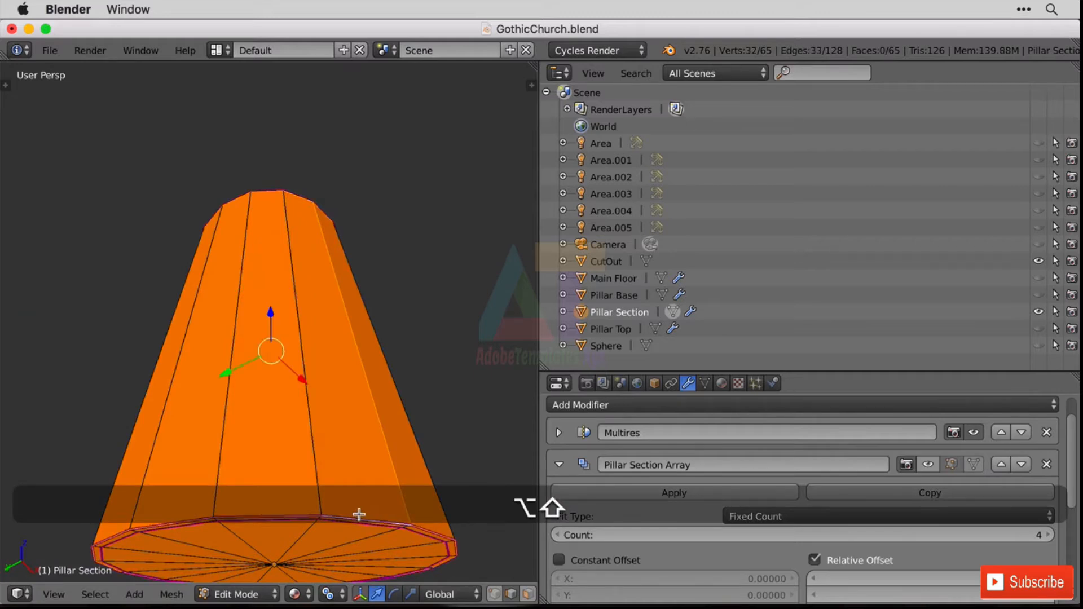
pyautogui.hotkey('ctrl', 'e')
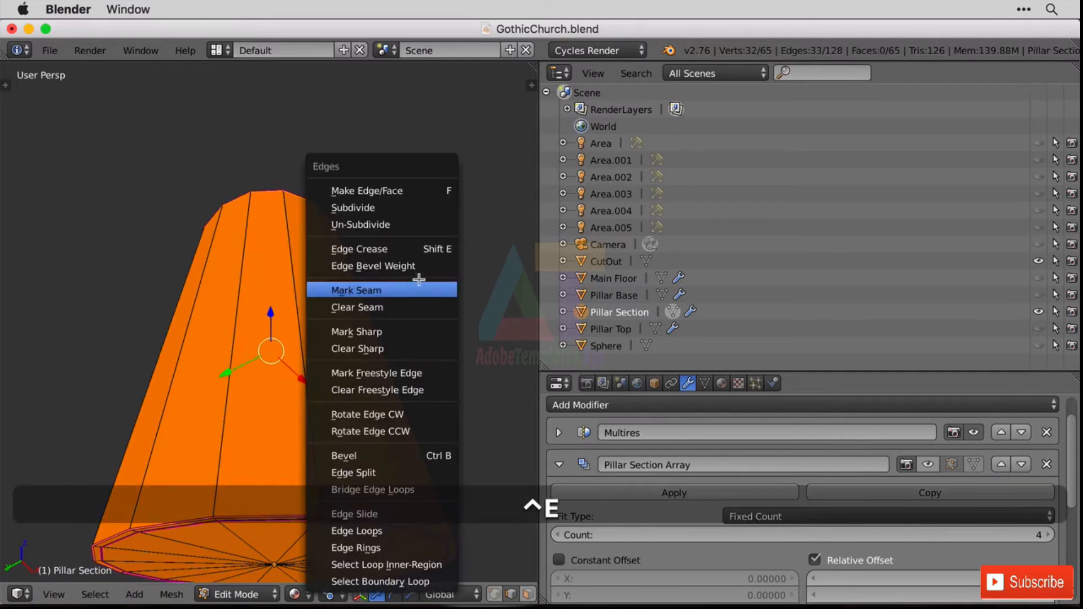
pyautogui.click(418, 287)
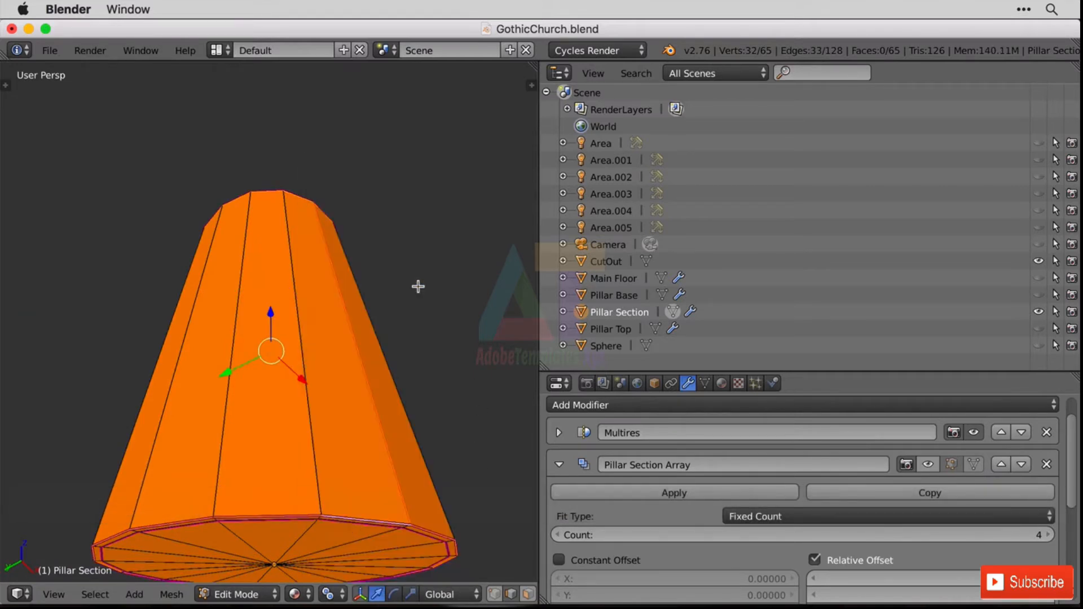
# Select the entire Pillar Section mesh and unwrap it
pyautogui.press('a')
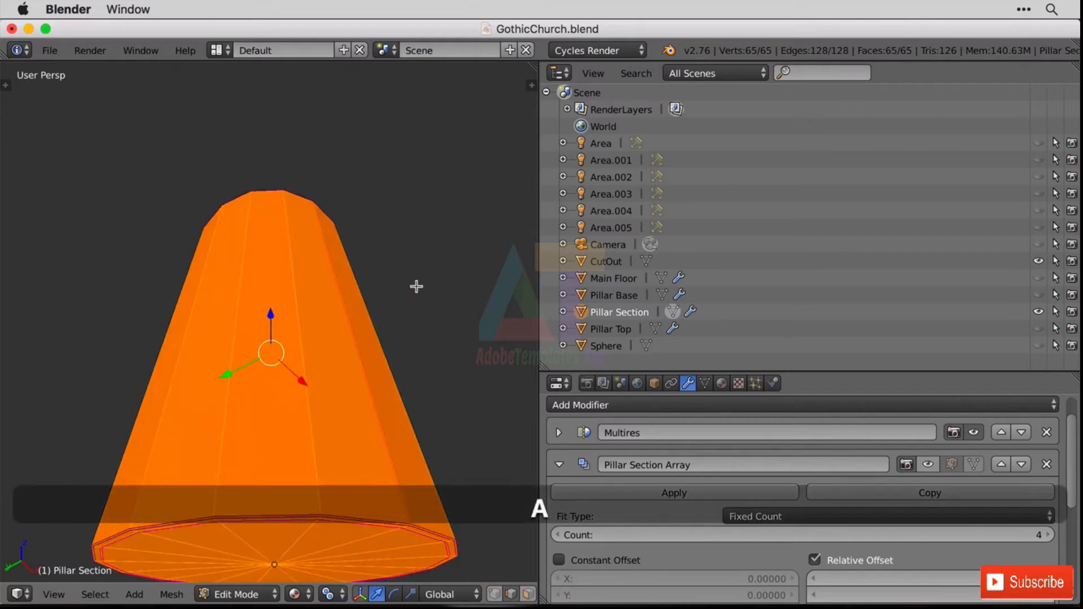
pyautogui.press('u')
pyautogui.click(415, 285)
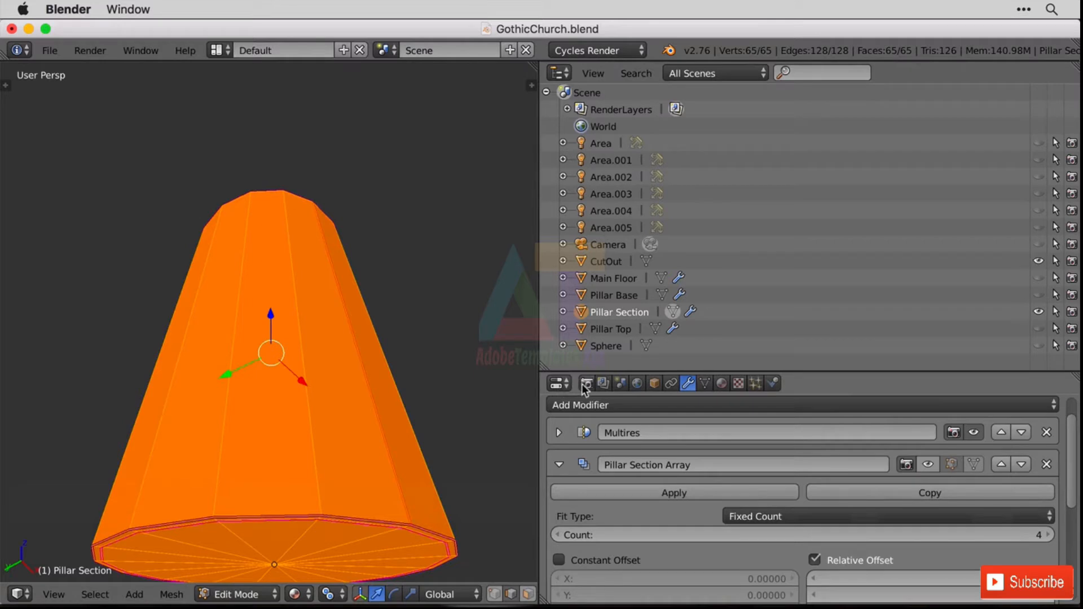
# Change the Properties area to the UV/Image Editor, make it taller and examine the Pillar Section's UV layout
pyautogui.click(559, 384)
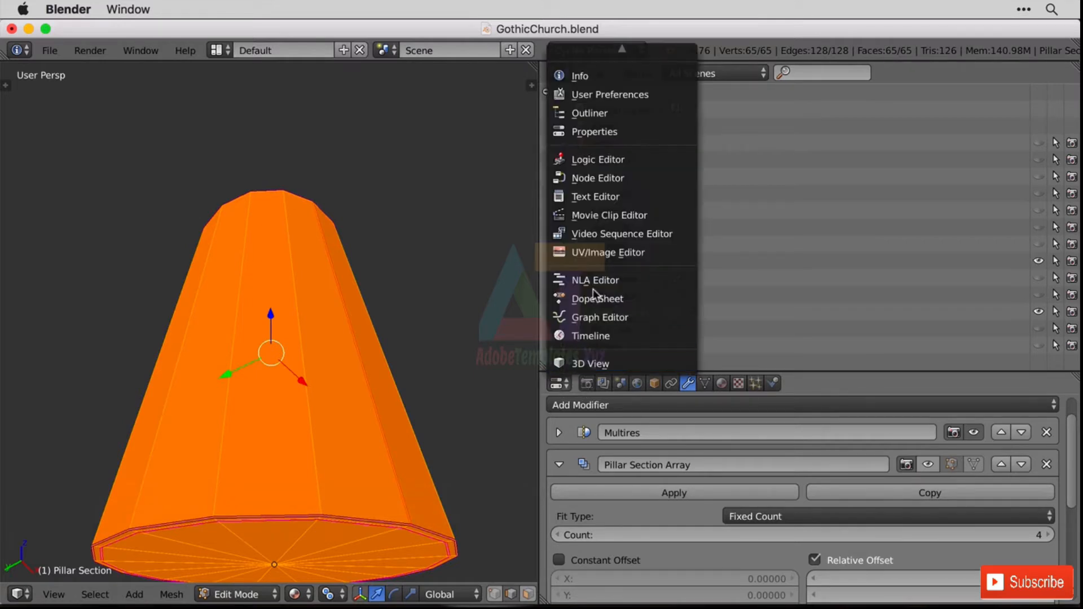
pyautogui.click(629, 255)
pyautogui.scroll(4, 855, 506)
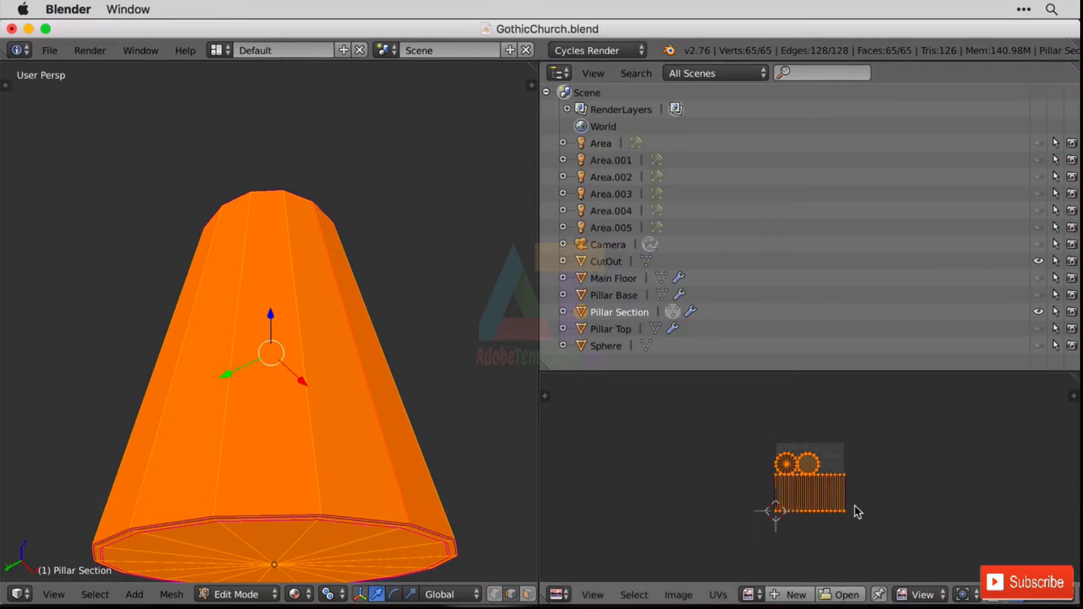
pyautogui.scroll(3, 855, 506)
pyautogui.keyDown('shift'); pyautogui.moveTo(971, 501); pyautogui.dragTo(965, 464, button='middle'); pyautogui.keyUp('shift')
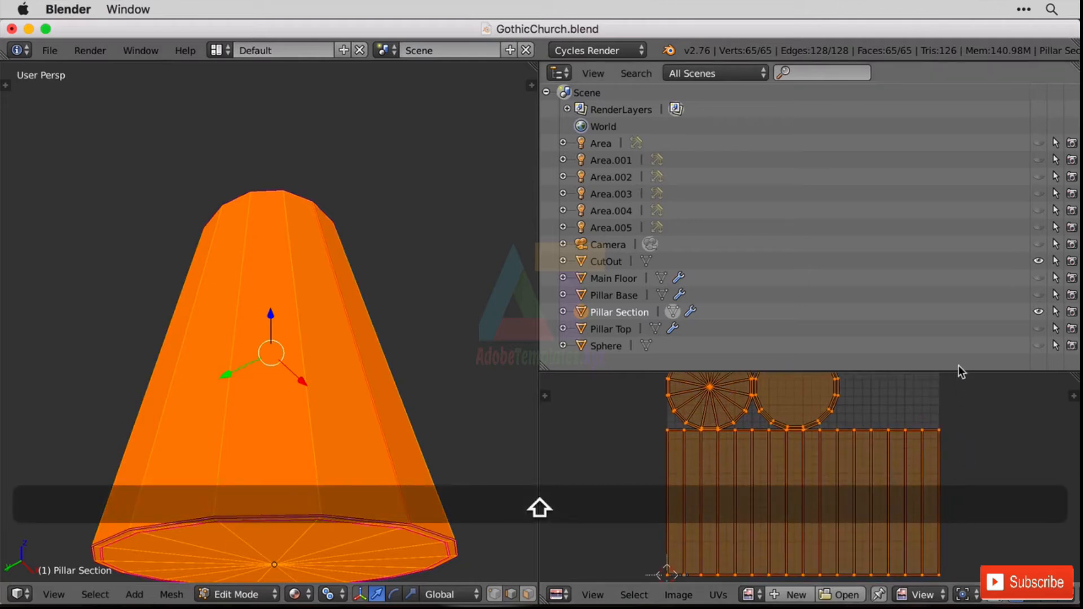
pyautogui.moveTo(958, 371); pyautogui.dragTo(954, 258)
pyautogui.scroll(-2, 751, 138)
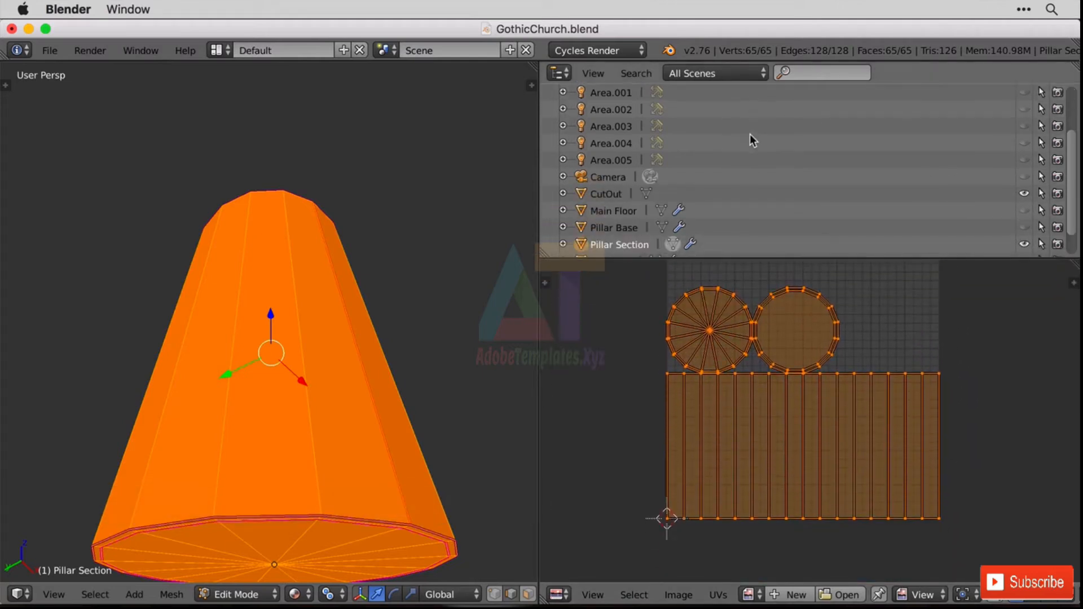
pyautogui.keyDown('shift'); pyautogui.moveTo(987, 367); pyautogui.dragTo(981, 391, button='middle'); pyautogui.keyUp('shift')
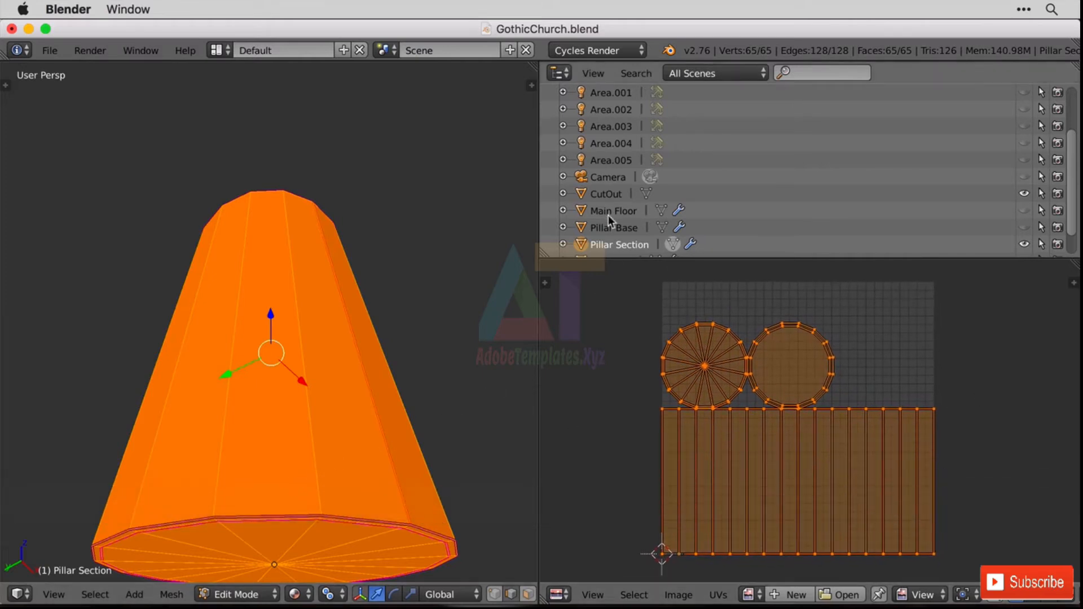
# Show the Pillar Top and Pillar Base in the viewport
pyautogui.moveTo(1072, 213); pyautogui.dragTo(1070, 230)
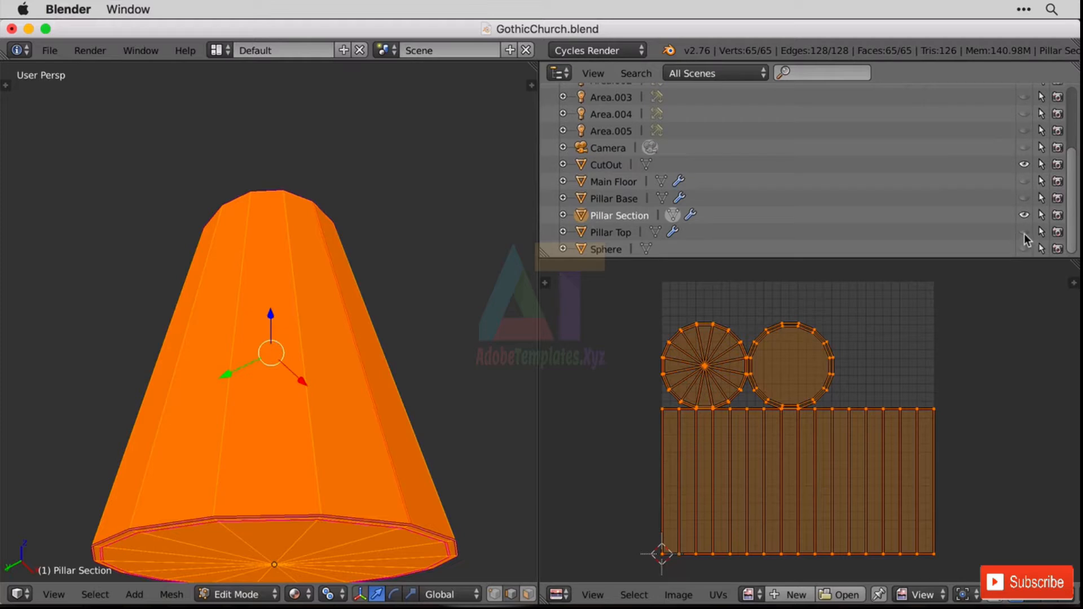
pyautogui.click(1024, 233)
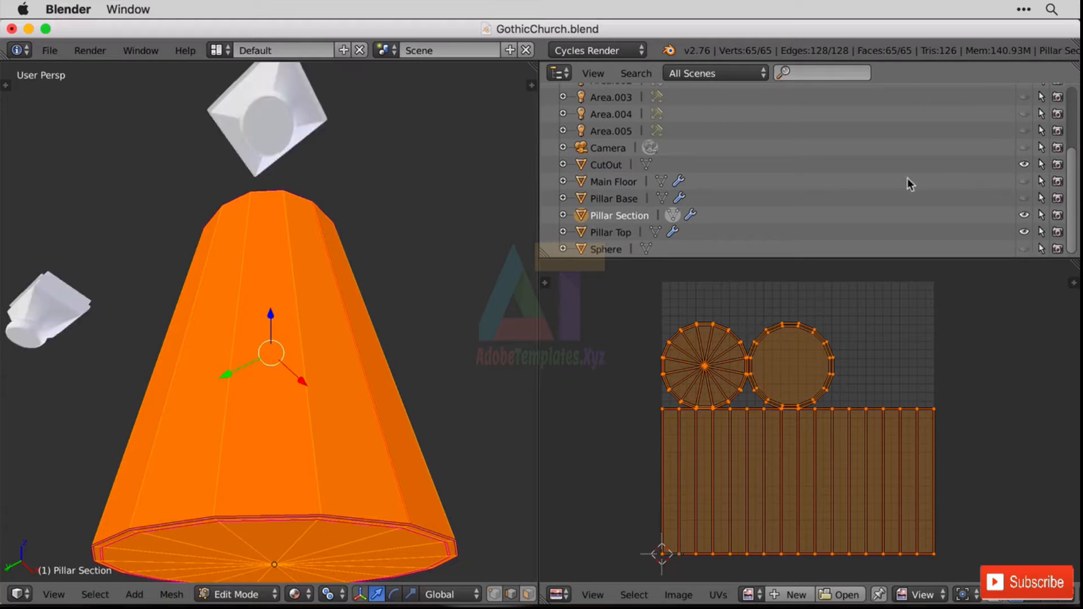
pyautogui.click(1023, 198)
# Leave the Pillar Section's Edit Mode and briefly enter the Pillar Base's Edit Mode to examine its UV layout
pyautogui.scroll(-2, 314, 504)
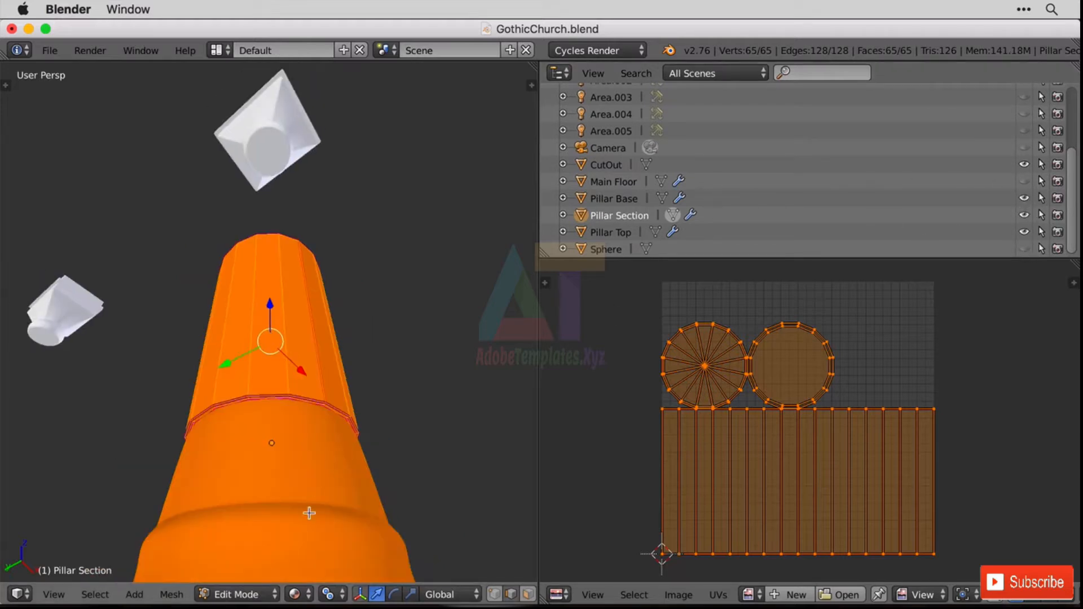
pyautogui.press('Tab')
pyautogui.rightClick(303, 462)
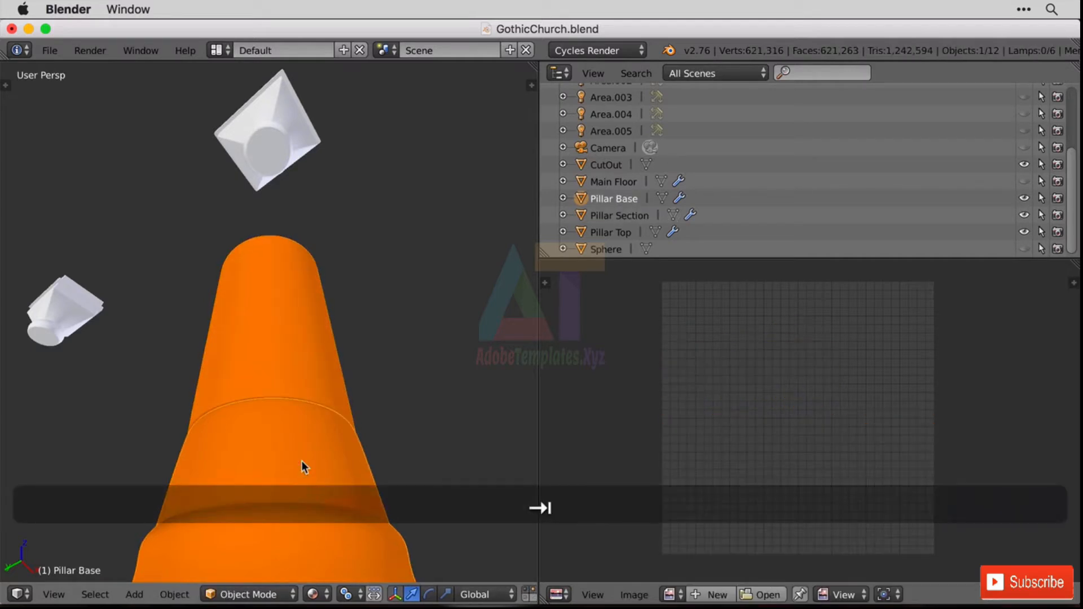
pyautogui.press('Tab')
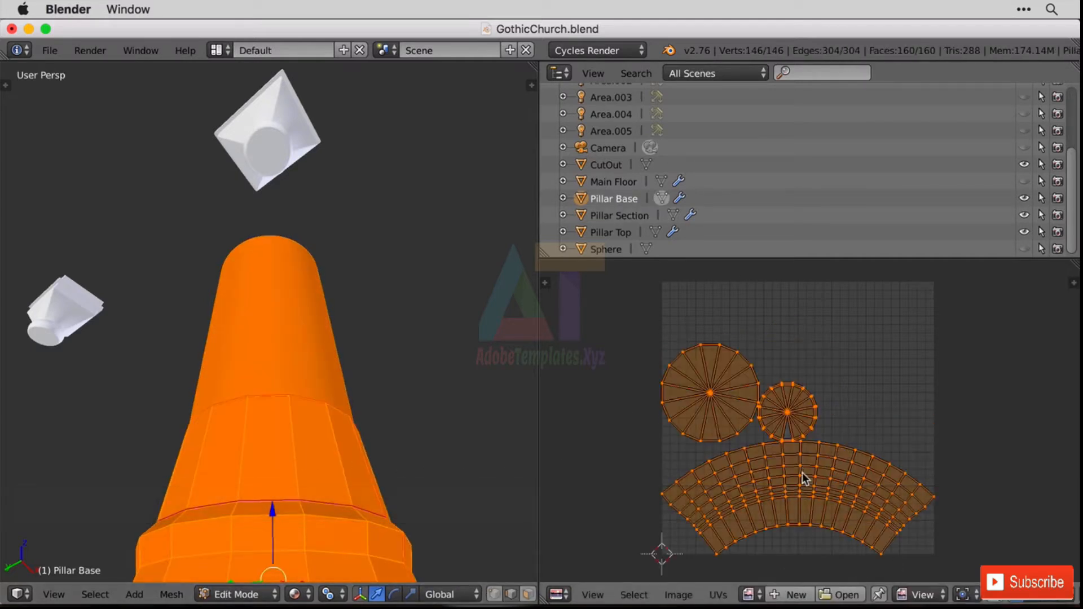
pyautogui.press('Tab')
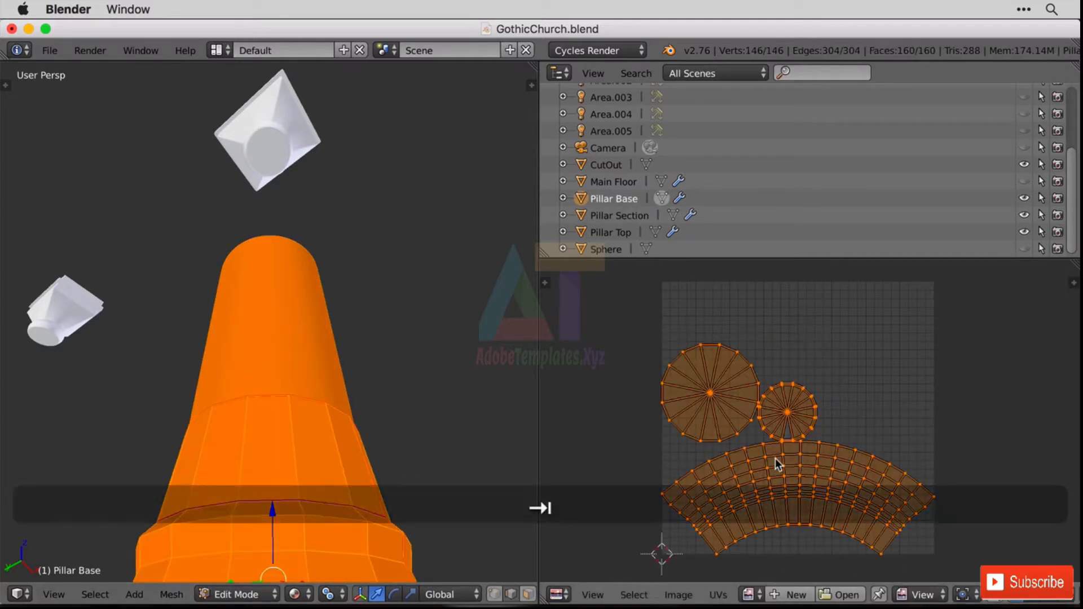
# Select the Pillar Top and bring it into close view
pyautogui.rightClick(265, 134)
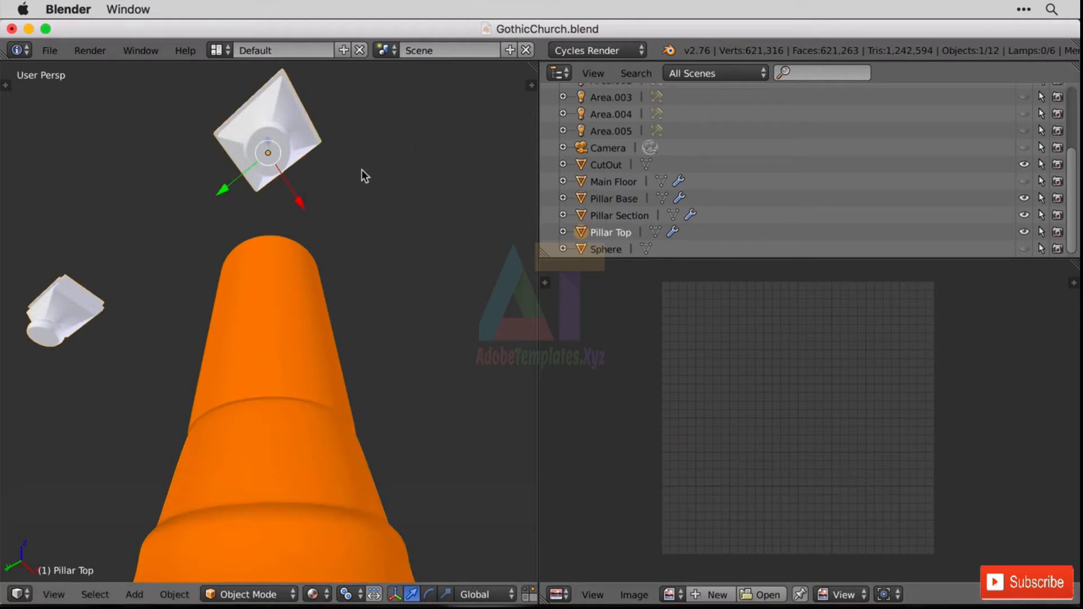
pyautogui.press('KP_Decimal')
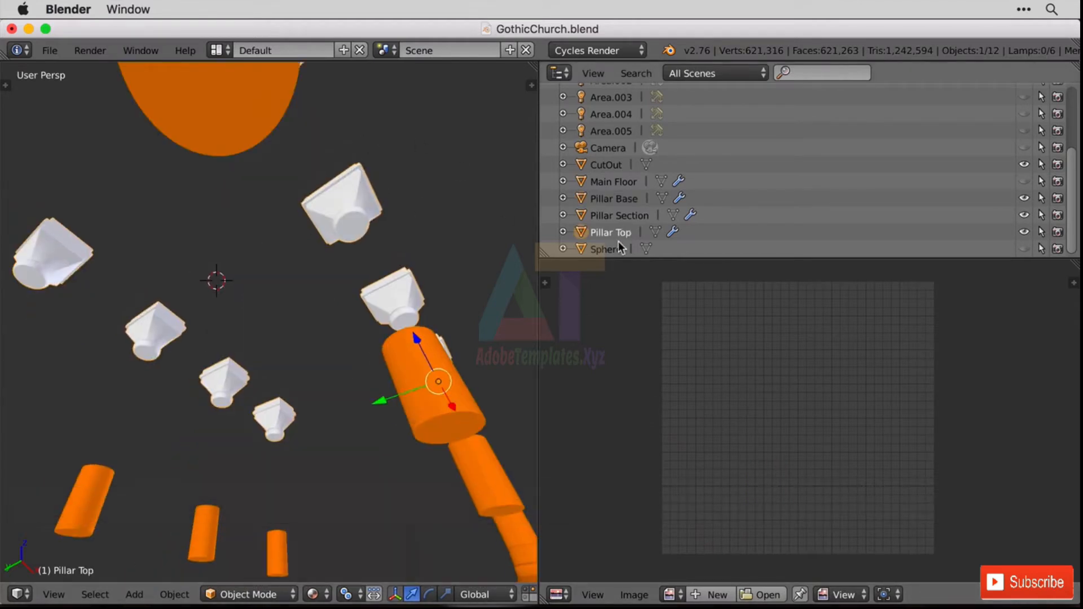
pyautogui.moveTo(401, 272); pyautogui.dragTo(404, 245, button='middle')
pyautogui.scroll(1, 404, 244)
pyautogui.scroll(5, 292, 334)
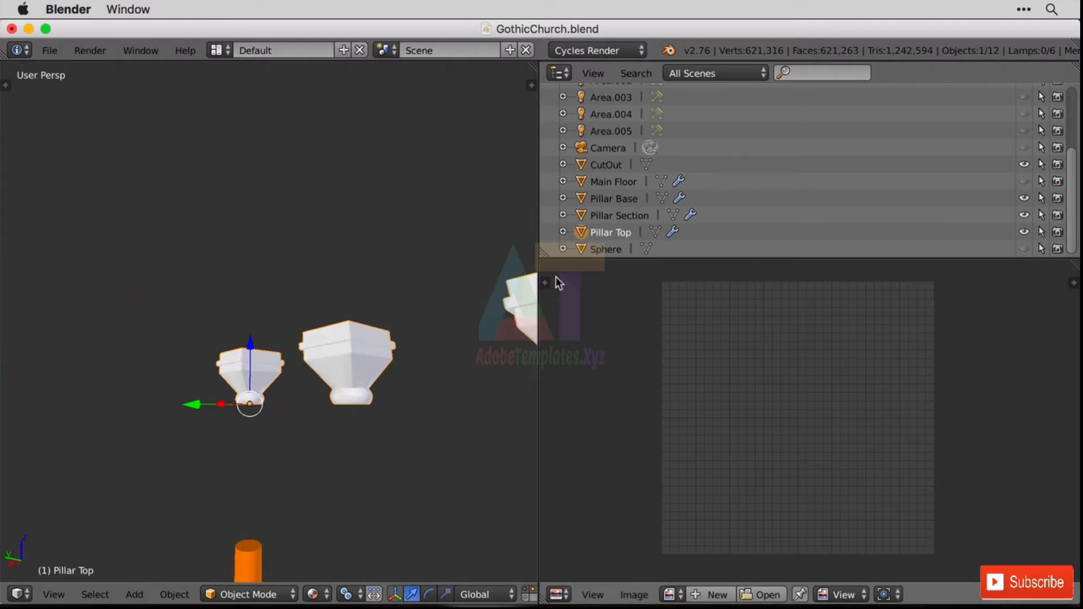
# Change the UV/Image Editor area back to Properties and turn off the viewport display of the Pillar Top's Array modifier
pyautogui.click(559, 594)
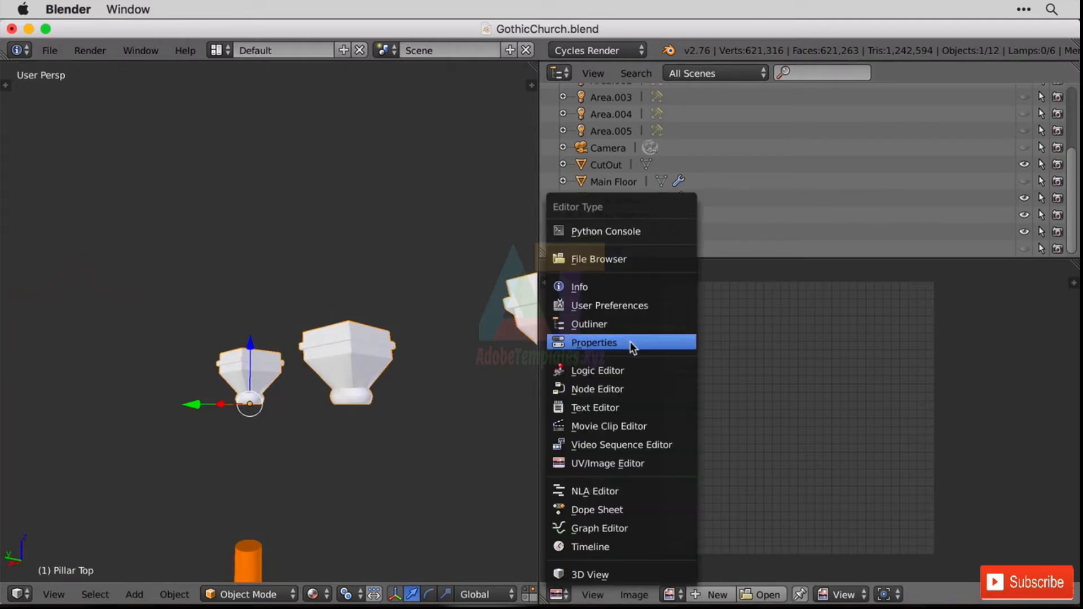
pyautogui.click(630, 342)
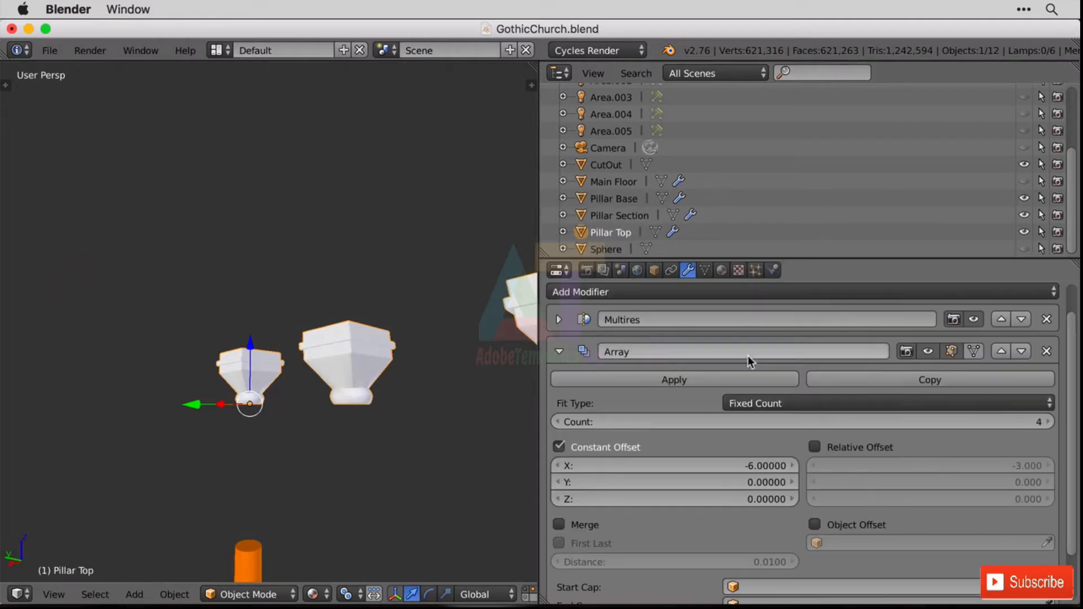
pyautogui.click(927, 351)
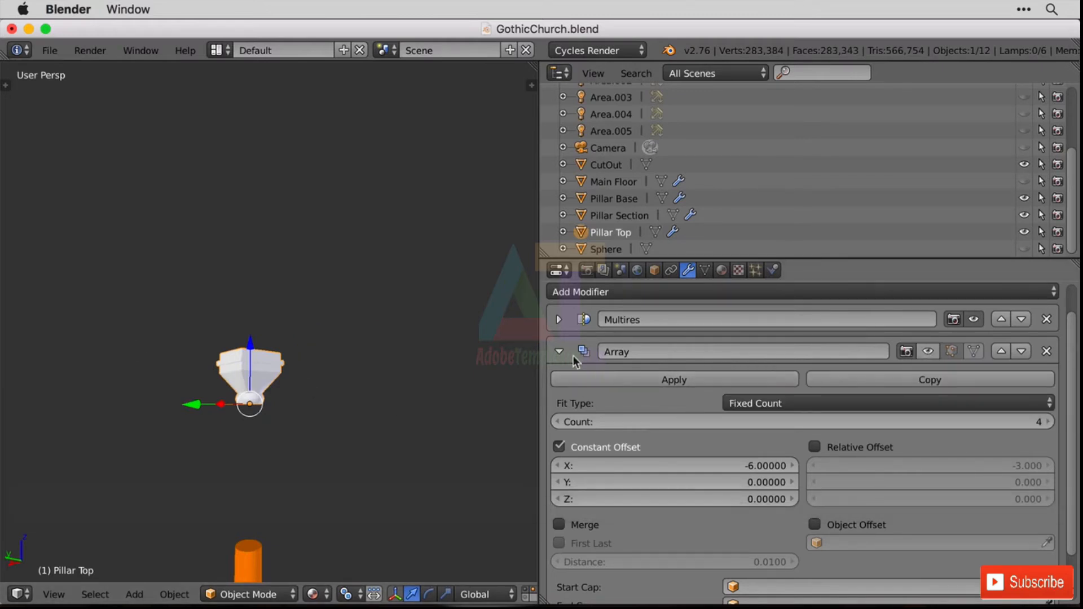
# Turn off the viewport display of the Pillar Top's Mirror modifier and change the Properties area to the UV/Image Editor
pyautogui.click(601, 361)
pyautogui.click(952, 383)
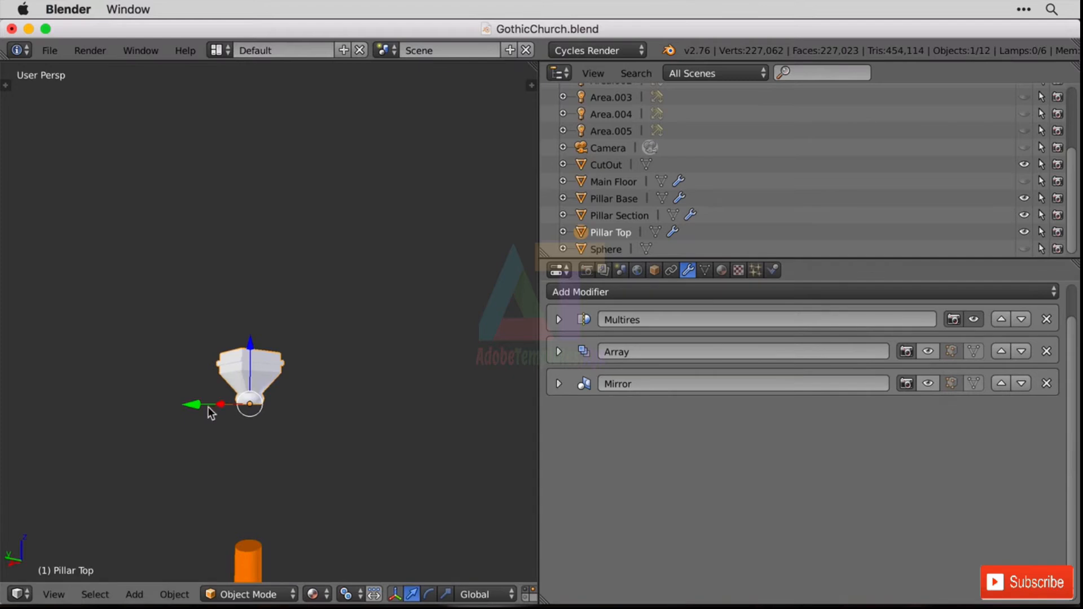
pyautogui.press('KP_Decimal')
pyautogui.scroll(-3, 225, 395)
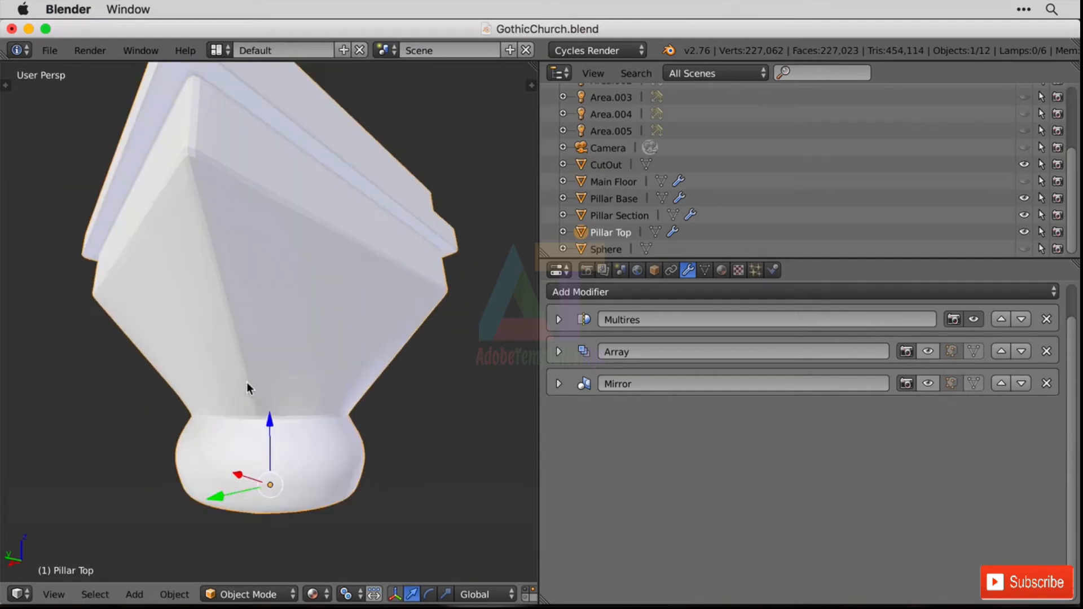
pyautogui.moveTo(246, 384); pyautogui.dragTo(385, 390, button='middle')
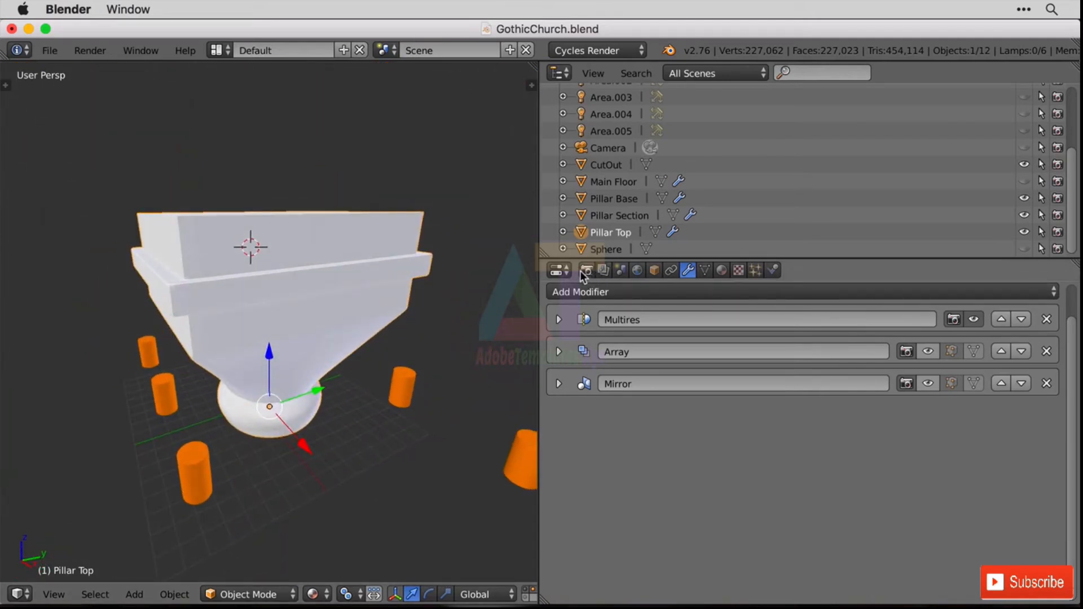
pyautogui.click(560, 270)
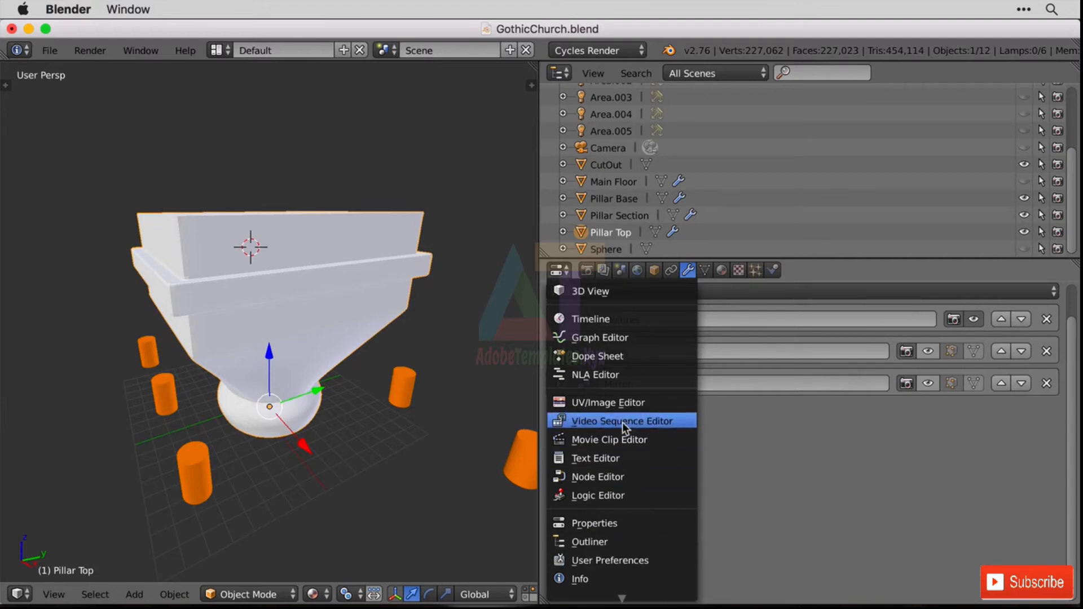
pyautogui.click(620, 403)
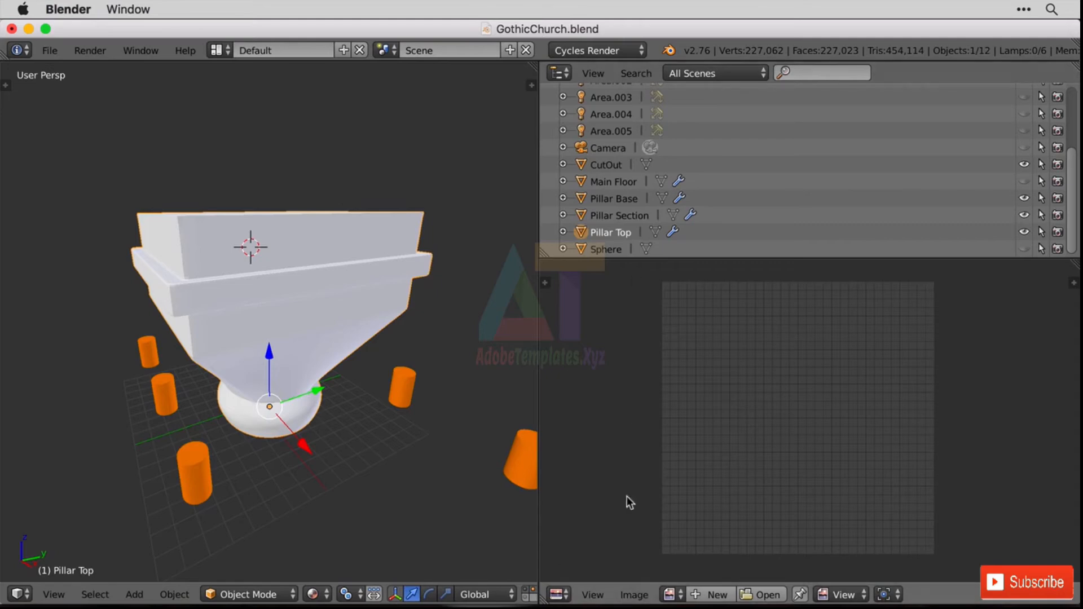
# Enter Edit Mode on the Pillar Top and mark the outer rim loop of its round underside as a seam
pyautogui.moveTo(342, 451); pyautogui.dragTo(357, 371, button='middle')
pyautogui.press('Tab')
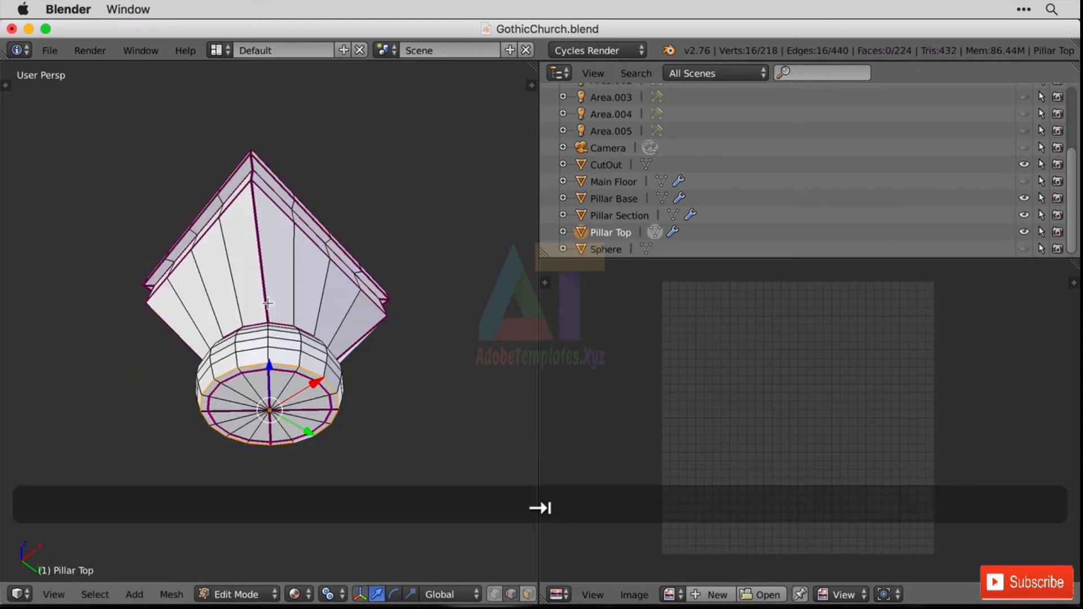
pyautogui.press('alt')
pyautogui.hotkey('ctrl', 'e')
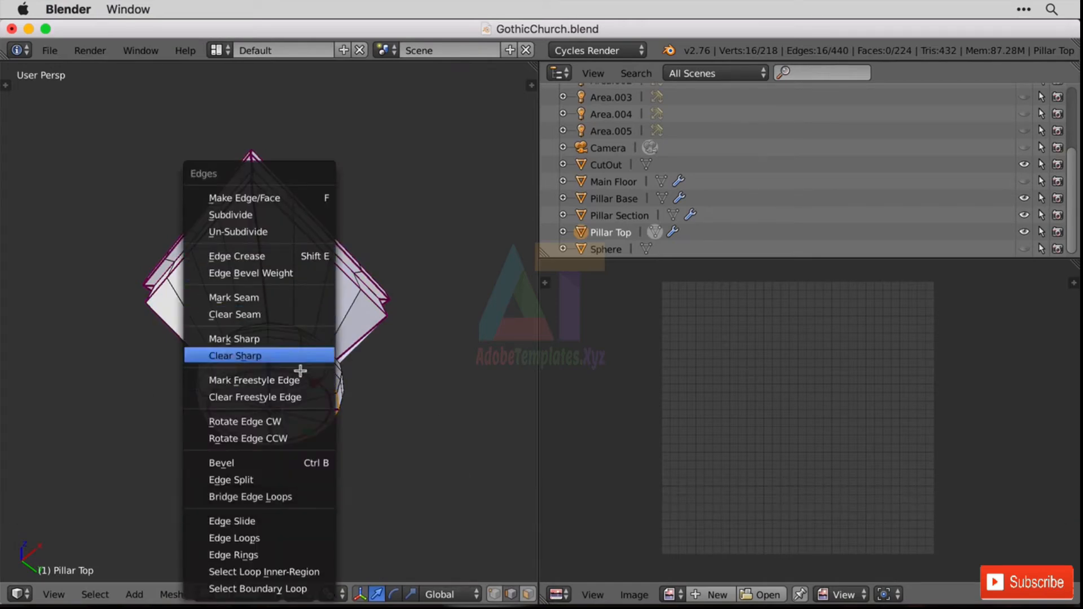
pyautogui.click(270, 297)
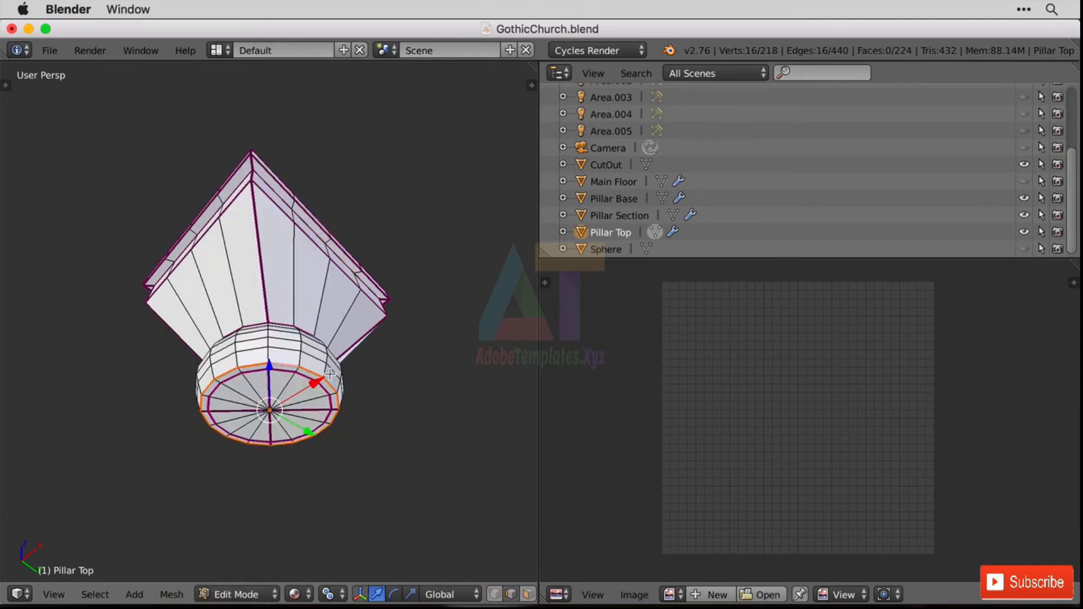
# Mark all four outer edges of the Pillar Top's flat square upper face as a seam
pyautogui.moveTo(318, 313); pyautogui.dragTo(300, 343, button='middle')
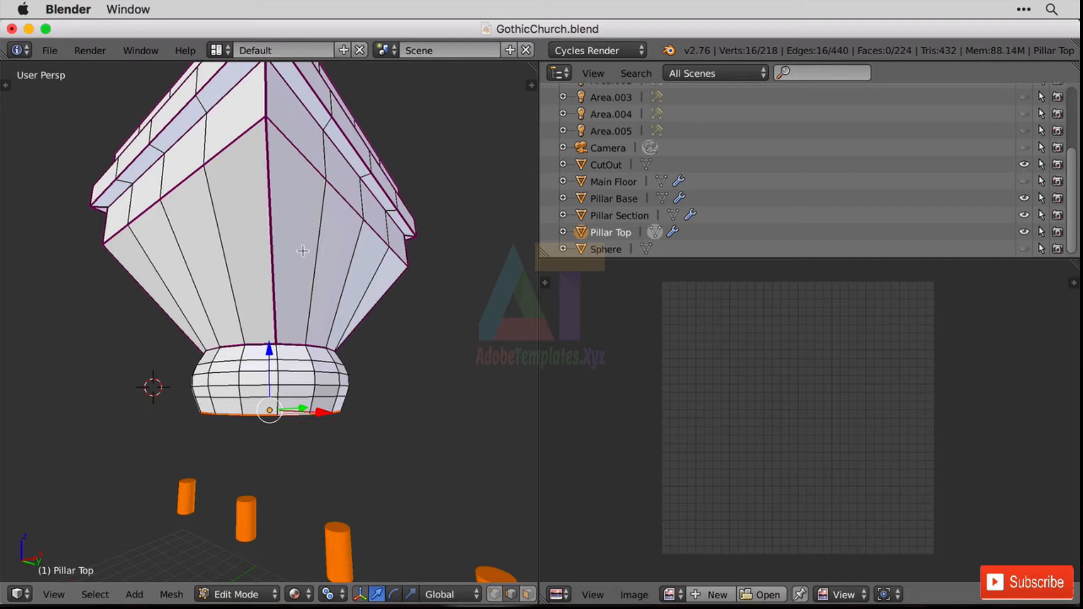
pyautogui.keyDown('shift'); pyautogui.moveTo(328, 163); pyautogui.dragTo(360, 223, button='middle'); pyautogui.keyUp('shift')
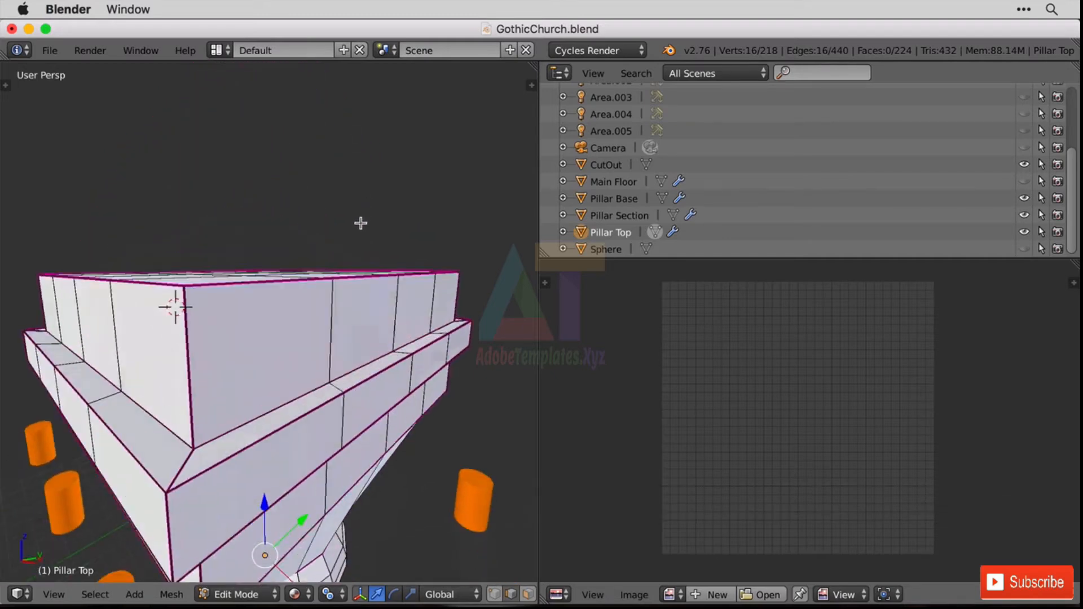
pyautogui.keyDown('alt'); pyautogui.rightClick(298, 286); pyautogui.keyUp('alt')
pyautogui.moveTo(304, 222); pyautogui.dragTo(313, 251, button='middle')
pyautogui.keyDown('alt'); pyautogui.keyDown('shift'); pyautogui.rightClick(150, 364); pyautogui.keyUp('shift'); pyautogui.keyUp('alt')
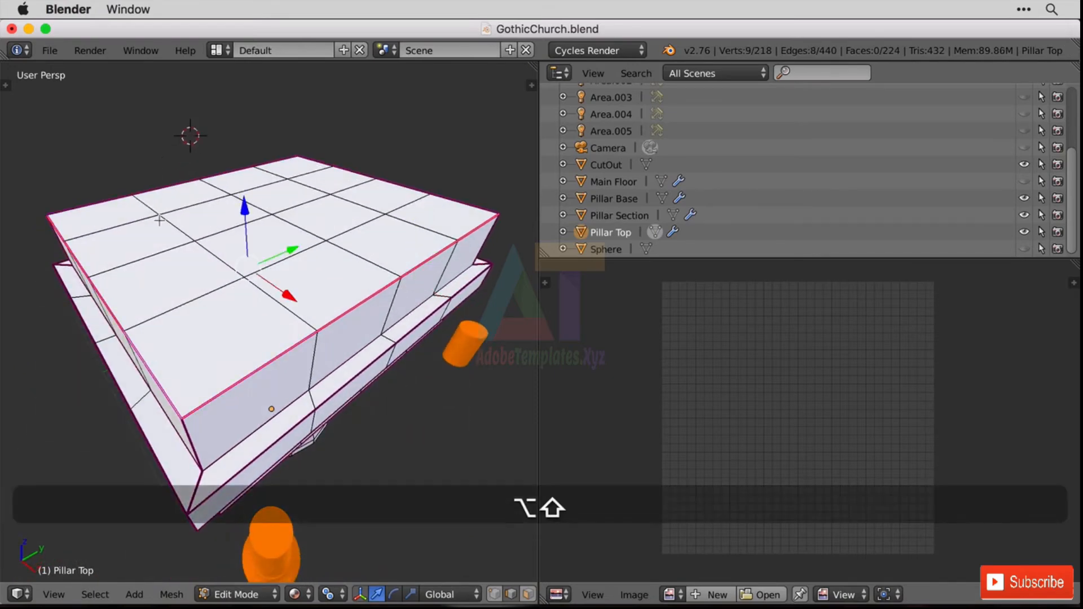
pyautogui.keyDown('alt'); pyautogui.keyDown('shift'); pyautogui.rightClick(162, 188); pyautogui.keyUp('shift'); pyautogui.keyUp('alt')
pyautogui.keyDown('alt'); pyautogui.keyDown('shift'); pyautogui.rightClick(398, 182); pyautogui.keyUp('shift'); pyautogui.keyUp('alt')
pyautogui.hotkey('ctrl', 'e')
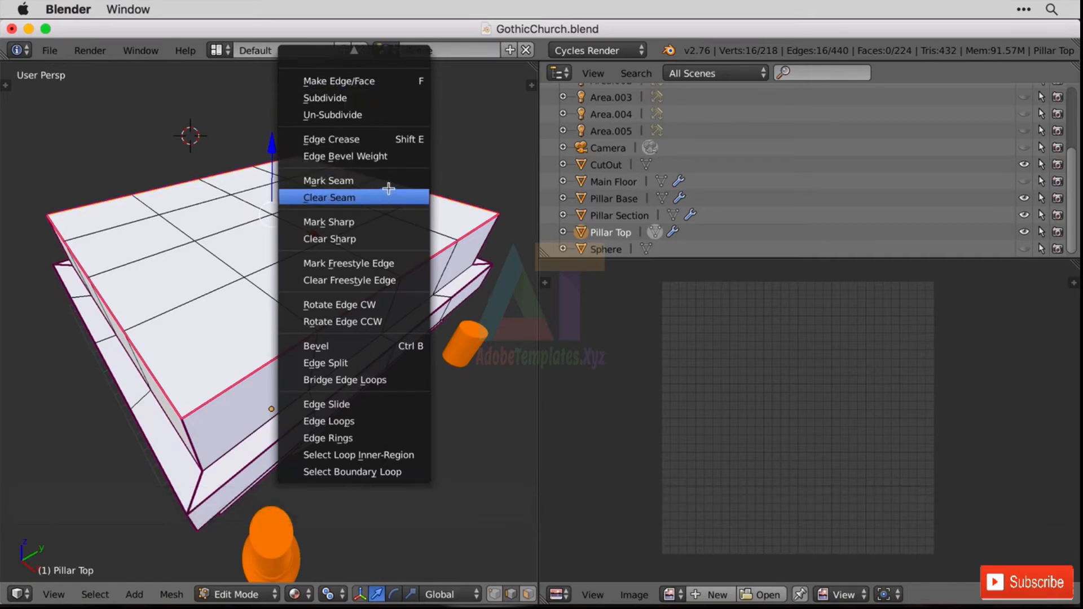
pyautogui.click(358, 183)
# Mark a continuous vertical seam down one corner of the Pillar Top, from the square upper face through the rounded collar to the underside rim
pyautogui.moveTo(415, 366)
pyautogui.mouseDown(button='middle')
pyautogui.moveTo(428, 397)
pyautogui.moveTo(443, 370)
pyautogui.moveTo(419, 345)
pyautogui.mouseUp(button='middle')
pyautogui.rightClick(354, 251)
pyautogui.keyDown('shift'); pyautogui.rightClick(367, 336); pyautogui.keyUp('shift')
pyautogui.keyDown('shift'); pyautogui.rightClick(384, 400); pyautogui.keyUp('shift')
pyautogui.scroll(-3, 450, 395)
pyautogui.moveTo(437, 410); pyautogui.dragTo(326, 339, button='middle')
pyautogui.keyDown('shift'); pyautogui.rightClick(293, 363); pyautogui.keyUp('shift')
pyautogui.keyDown('shift'); pyautogui.rightClick(304, 414); pyautogui.keyUp('shift')
pyautogui.scroll(-4, 307, 418)
pyautogui.scroll(3, 306, 418)
pyautogui.keyDown('shift'); pyautogui.moveTo(355, 452); pyautogui.dragTo(358, 362, button='middle'); pyautogui.keyUp('shift')
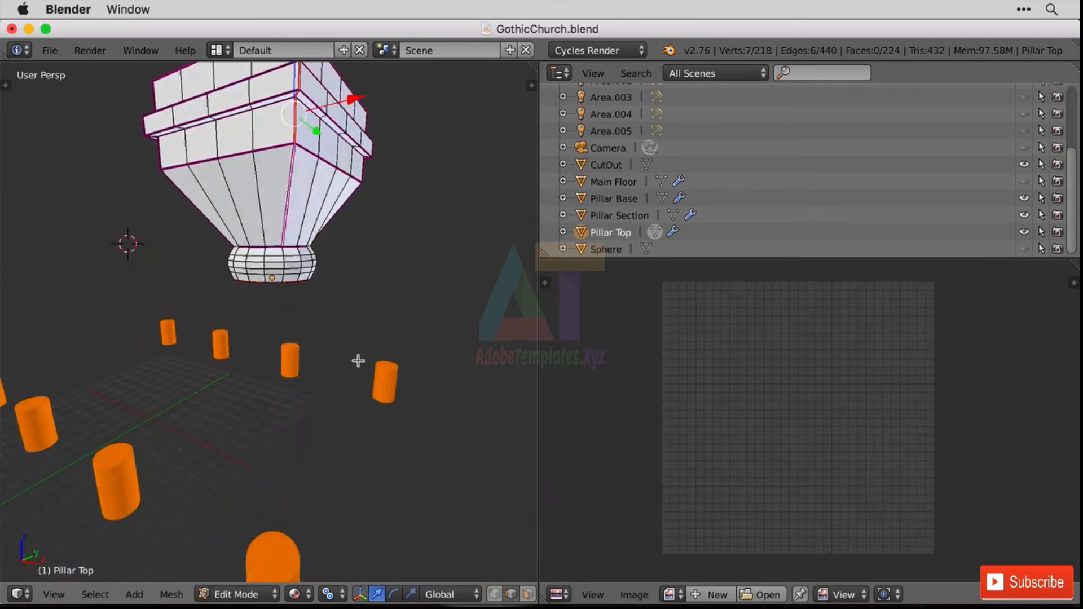
pyautogui.press('KP_Decimal')
pyautogui.keyDown('shift'); pyautogui.rightClick(267, 433); pyautogui.keyUp('shift')
pyautogui.keyDown('shift'); pyautogui.rightClick(266, 443); pyautogui.keyUp('shift')
pyautogui.keyDown('shift'); pyautogui.rightClick(267, 453); pyautogui.keyUp('shift')
pyautogui.moveTo(274, 473); pyautogui.dragTo(255, 543, button='middle')
pyautogui.keyDown('shift'); pyautogui.rightClick(250, 555); pyautogui.keyUp('shift')
pyautogui.keyDown('shift'); pyautogui.rightClick(249, 563); pyautogui.keyUp('shift')
pyautogui.moveTo(351, 548); pyautogui.dragTo(404, 172, button='middle')
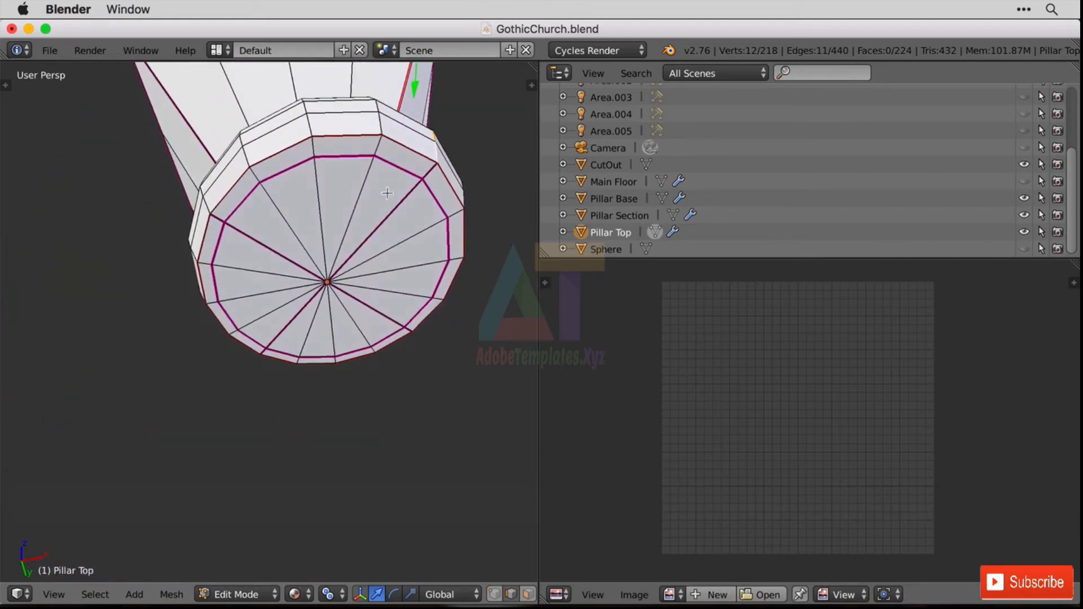
pyautogui.hotkey('ctrl', 'e')
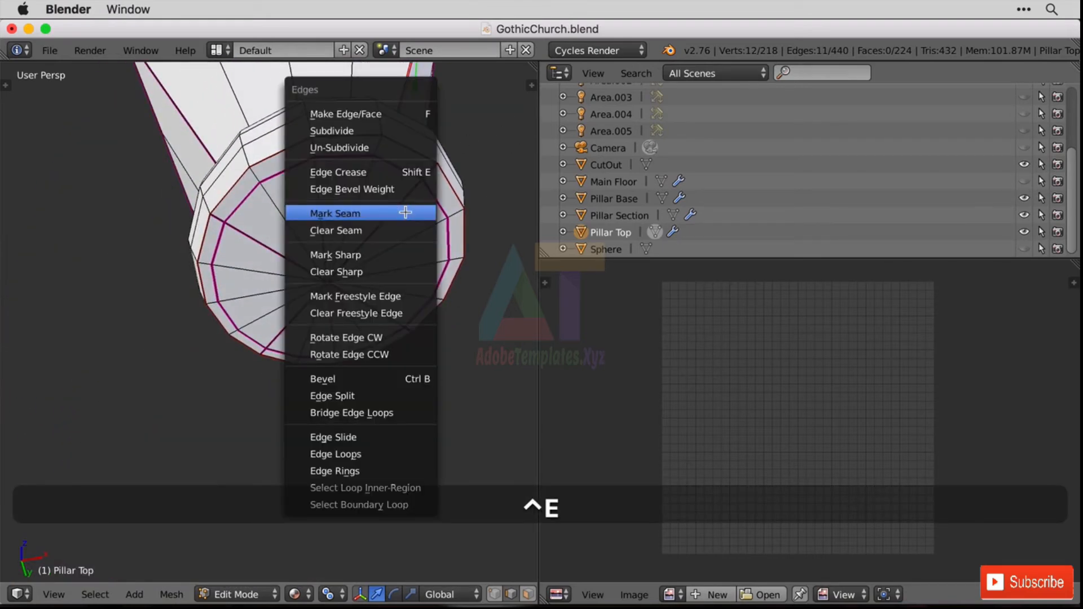
pyautogui.click(406, 209)
# Select the entire Pillar Top mesh, unwrap it and examine the resulting UV islands
pyautogui.press('a')
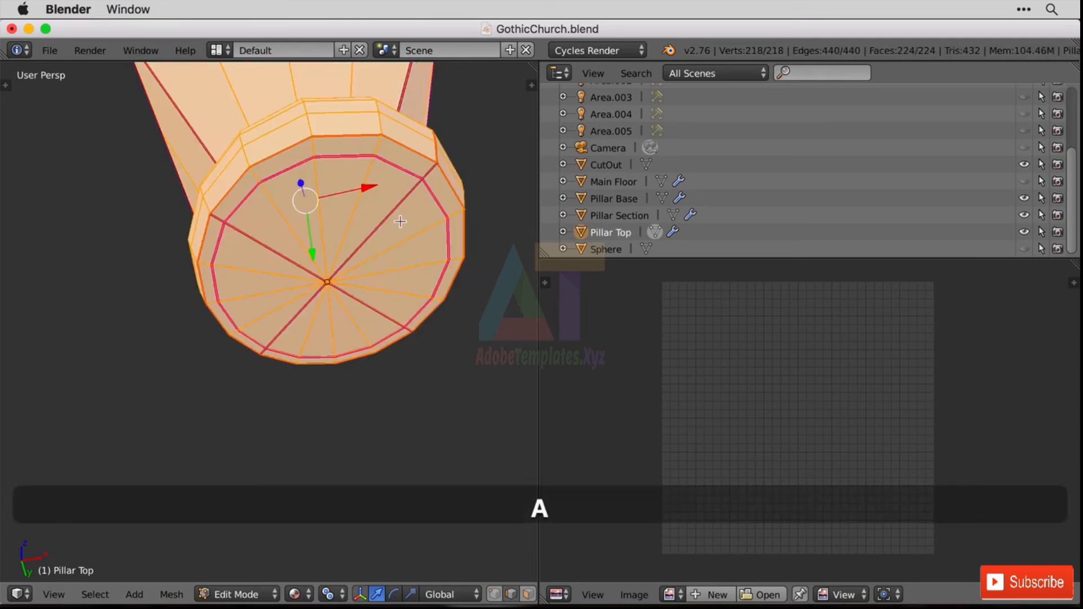
pyautogui.press('u')
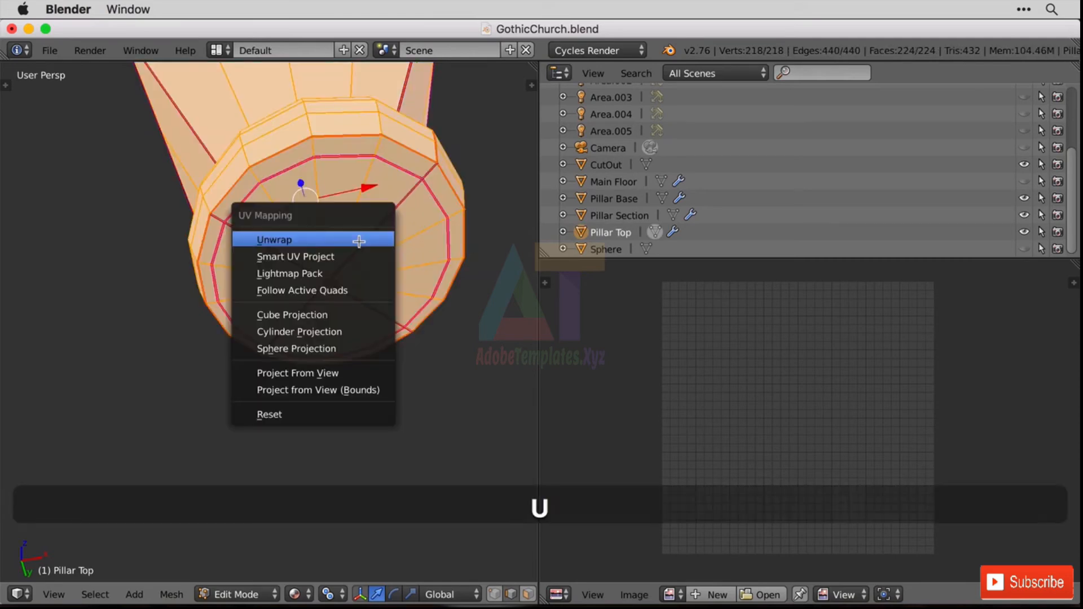
pyautogui.click(355, 241)
pyautogui.scroll(5, 864, 461)
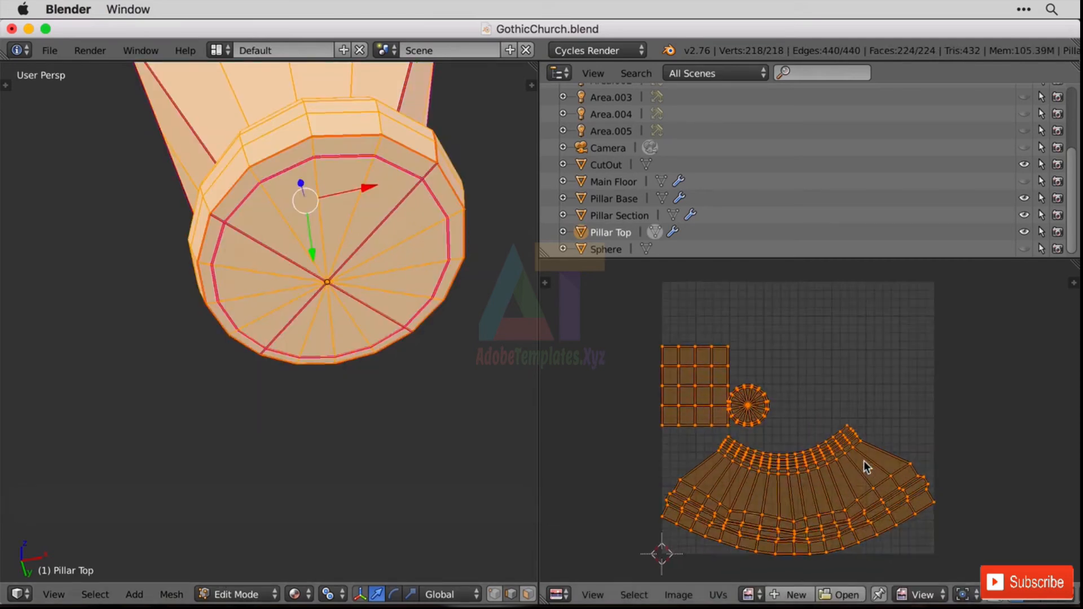
pyautogui.scroll(-2, 864, 460)
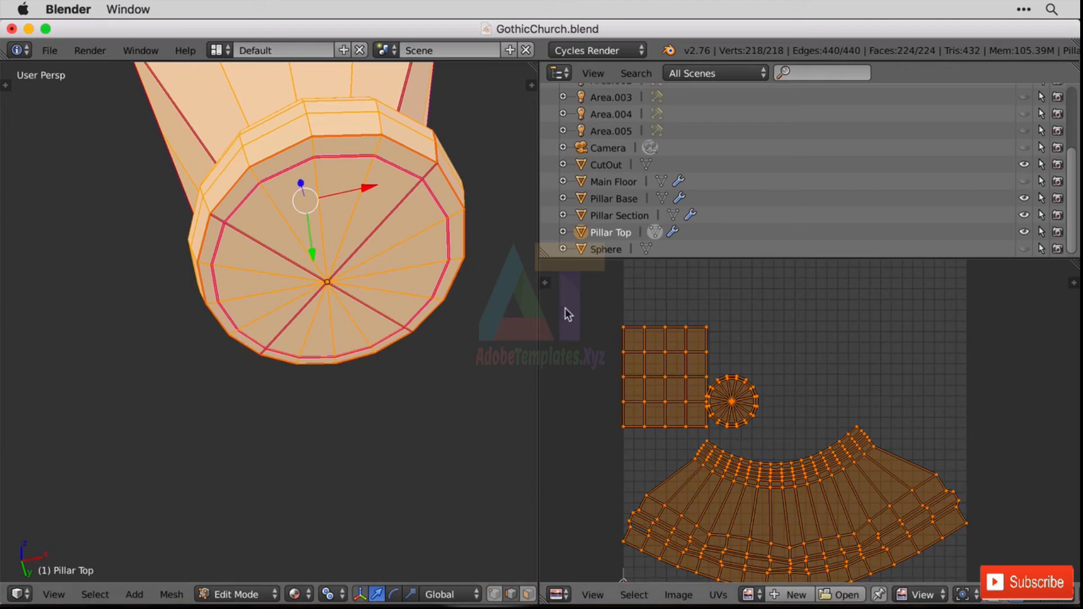
# Mark the edge loop where the tapered body meets the rounded collar as a seam
pyautogui.moveTo(515, 242); pyautogui.dragTo(365, 282, button='middle')
pyautogui.keyDown('alt'); pyautogui.click(340, 275); pyautogui.keyUp('alt')
pyautogui.hotkey('ctrl', 'e')
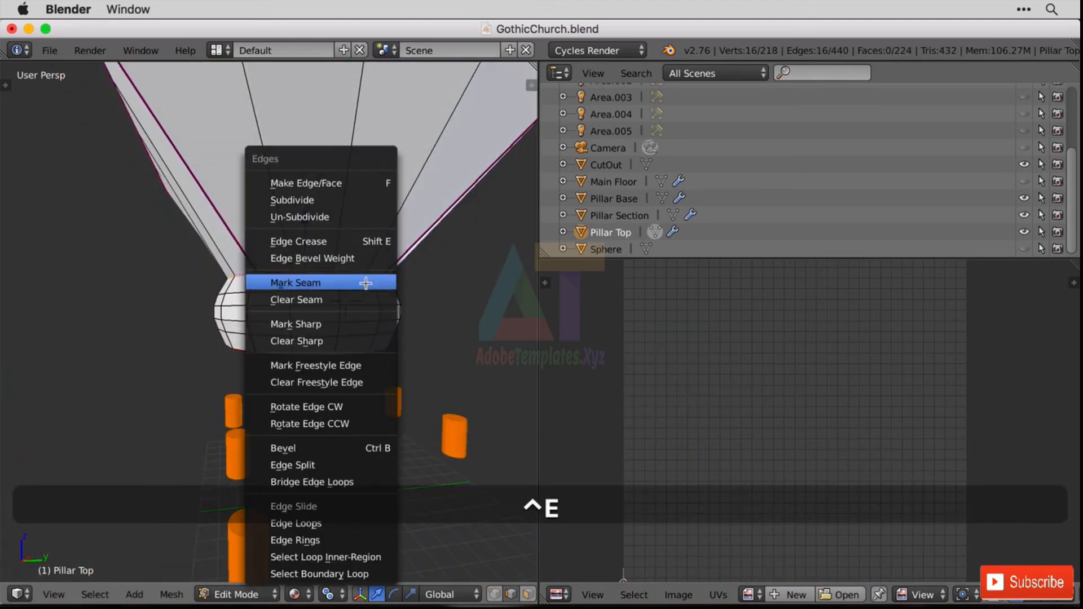
pyautogui.click(365, 281)
pyautogui.moveTo(405, 326); pyautogui.dragTo(474, 285, button='middle')
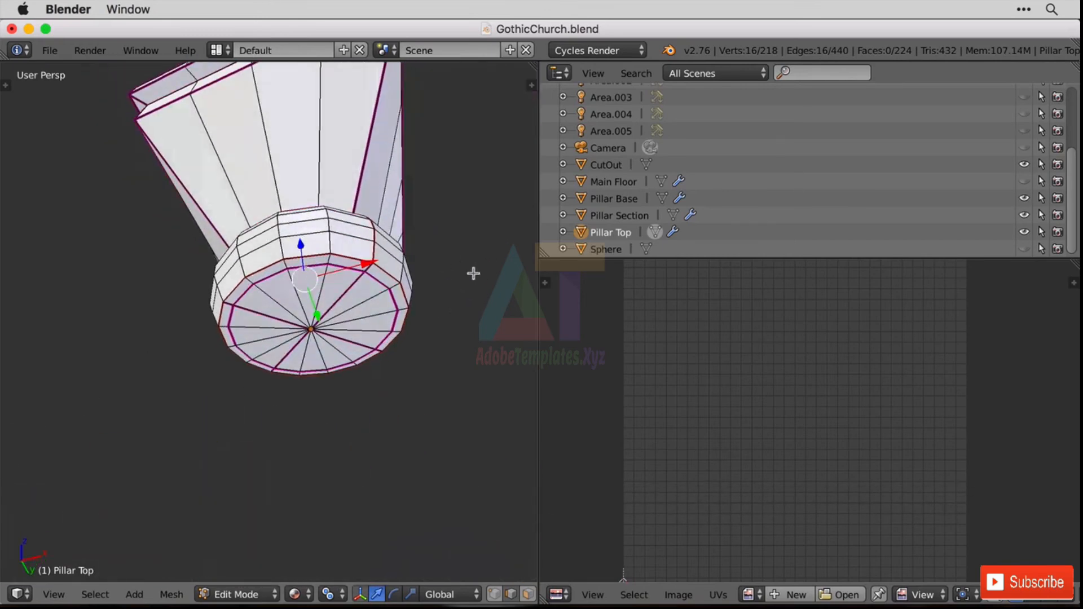
# Unwrap the entire Pillar Top mesh with the added collar seam and inspect the collar's UV island
pyautogui.press('a')
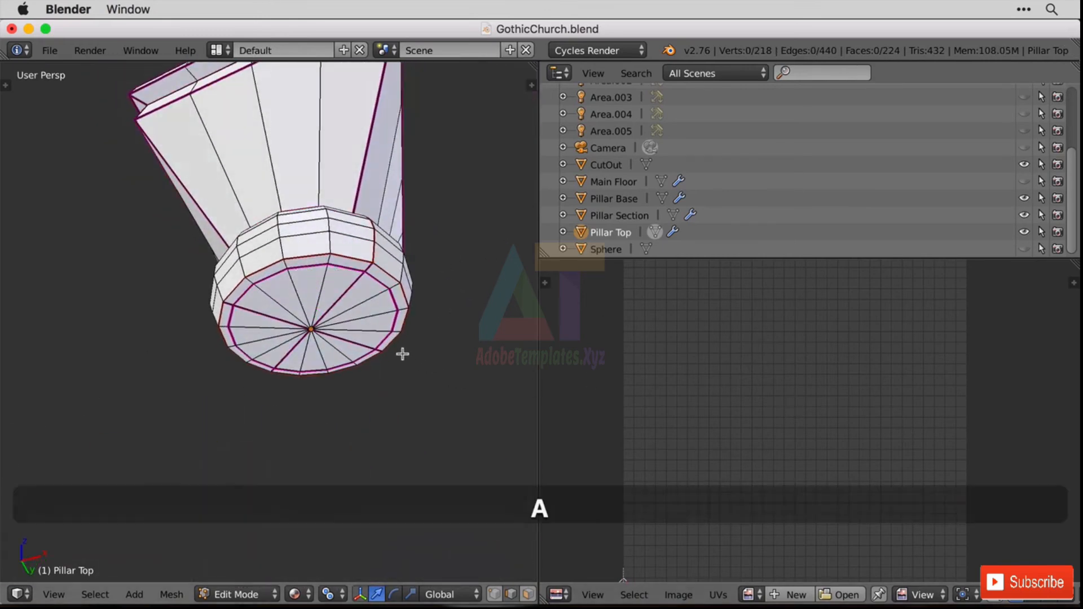
pyautogui.press('u')
pyautogui.click(416, 260)
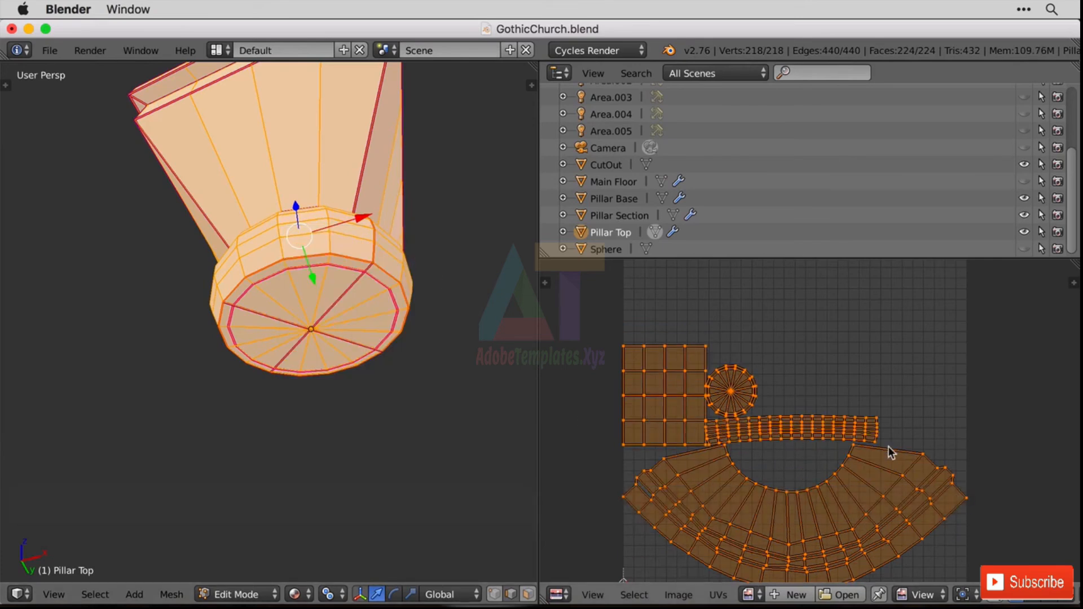
pyautogui.scroll(4, 750, 469)
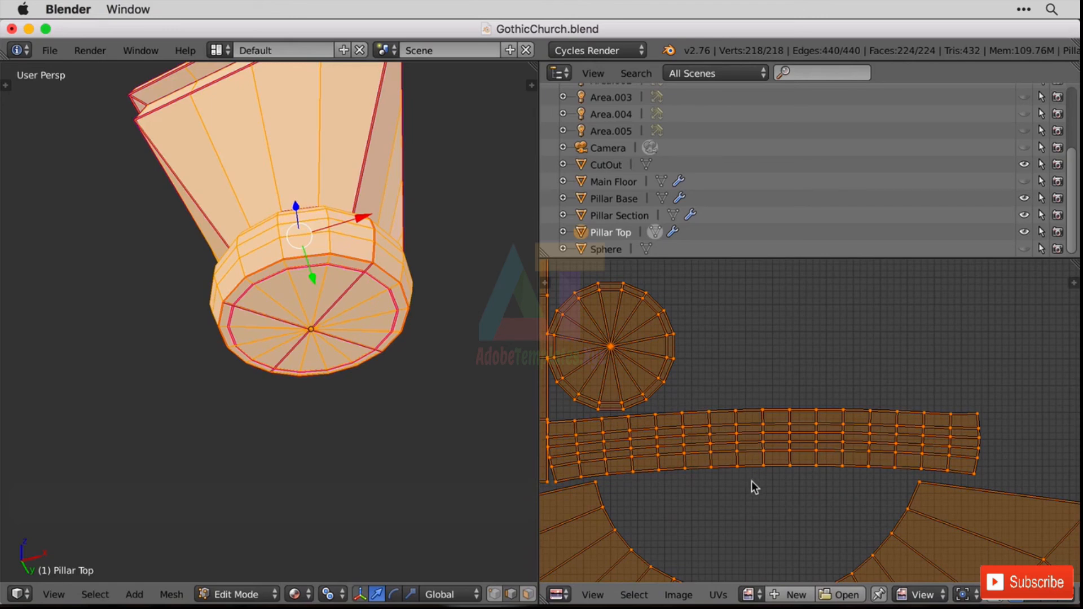
pyautogui.scroll(-4, 751, 482)
pyautogui.scroll(-2, 752, 485)
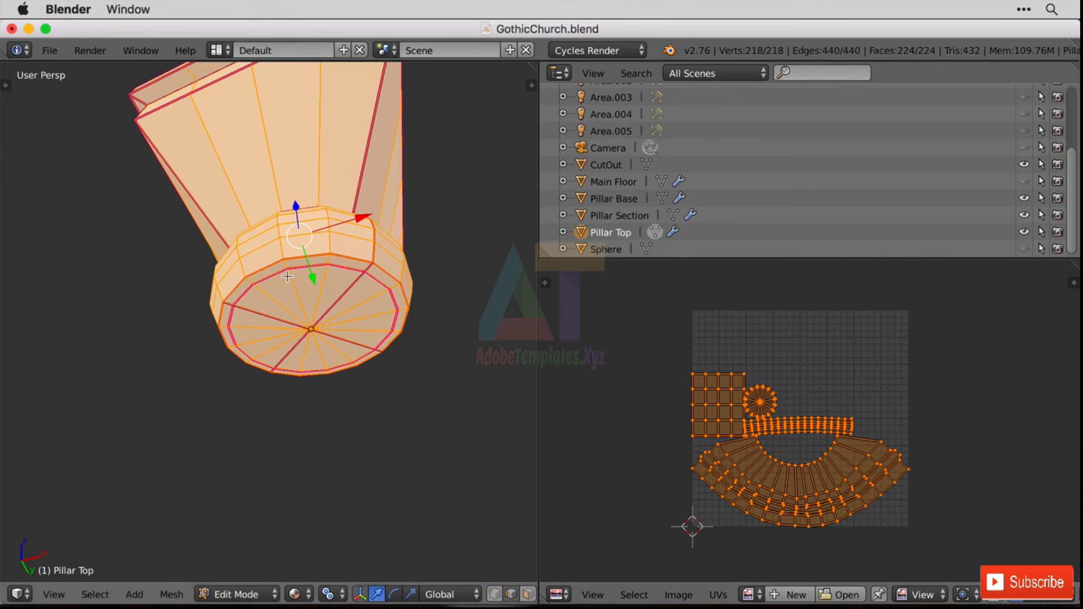
# Clear the seam from the edge loop between the tapered body and the rounded collar
pyautogui.keyDown('alt'); pyautogui.moveTo(341, 257); pyautogui.dragTo(336, 281); pyautogui.keyUp('alt')
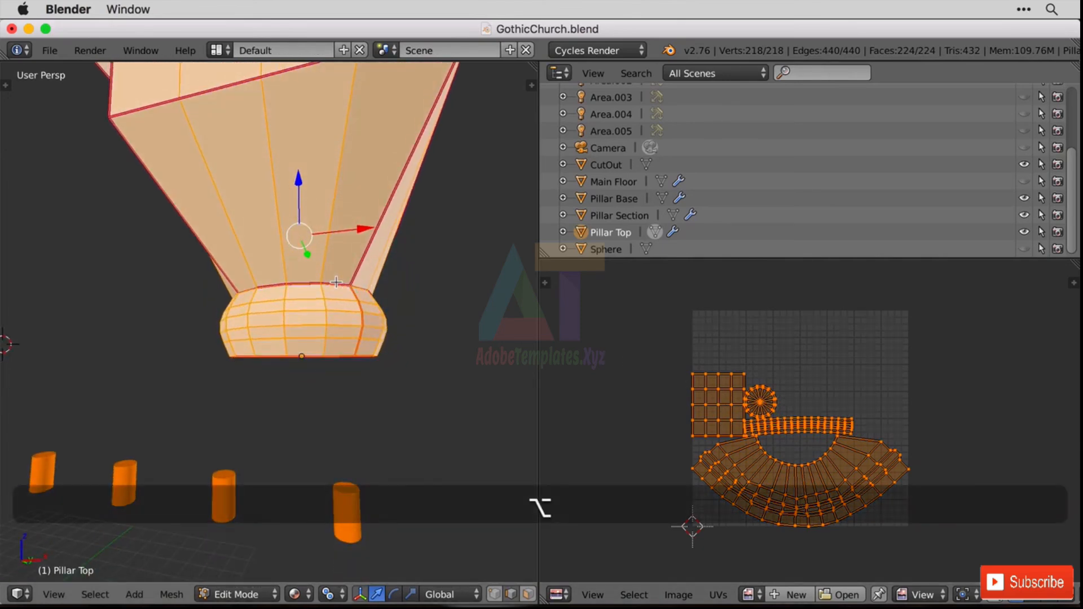
pyautogui.keyDown('alt'); pyautogui.keyDown('shift'); pyautogui.rightClick(338, 284); pyautogui.keyUp('shift'); pyautogui.keyUp('alt')
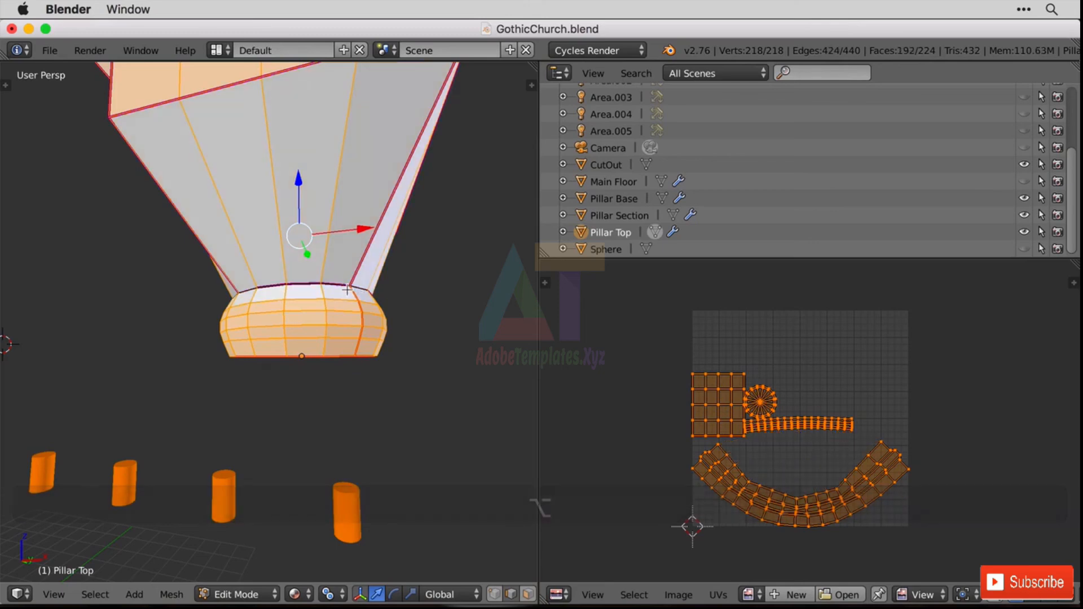
pyautogui.rightClick(344, 284)
pyautogui.keyDown('alt'); pyautogui.rightClick(338, 283); pyautogui.keyUp('alt')
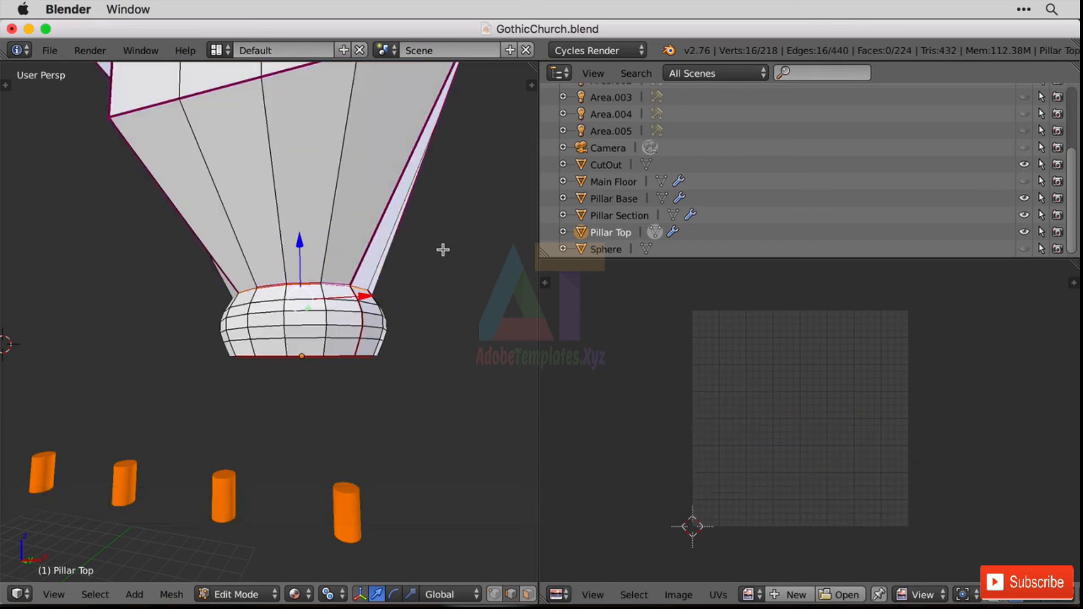
pyautogui.press('ctrl')
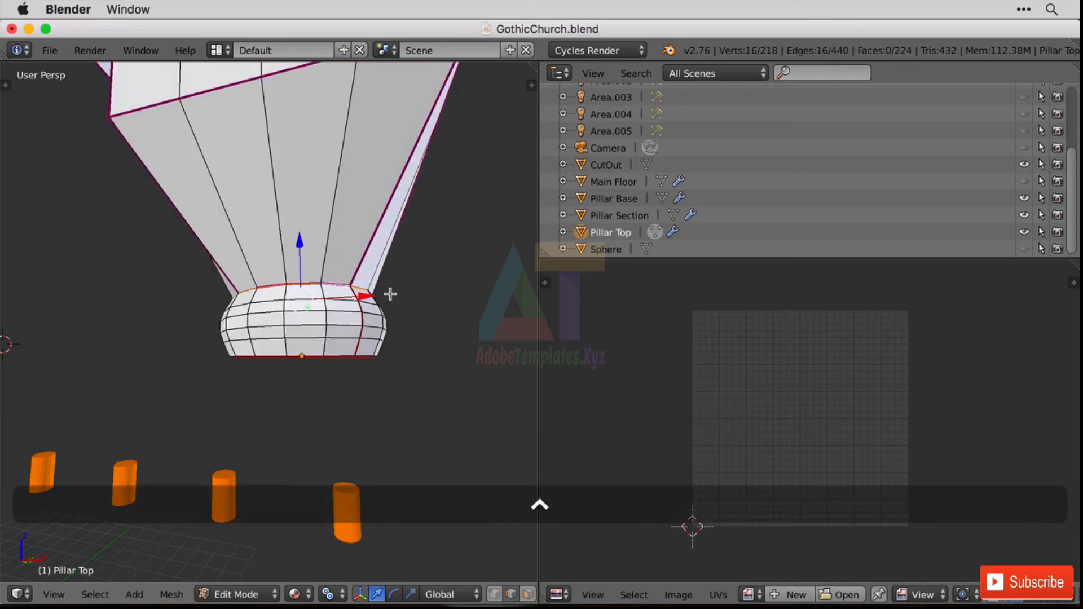
pyautogui.hotkey('ctrl', 'e')
pyautogui.click(385, 314)
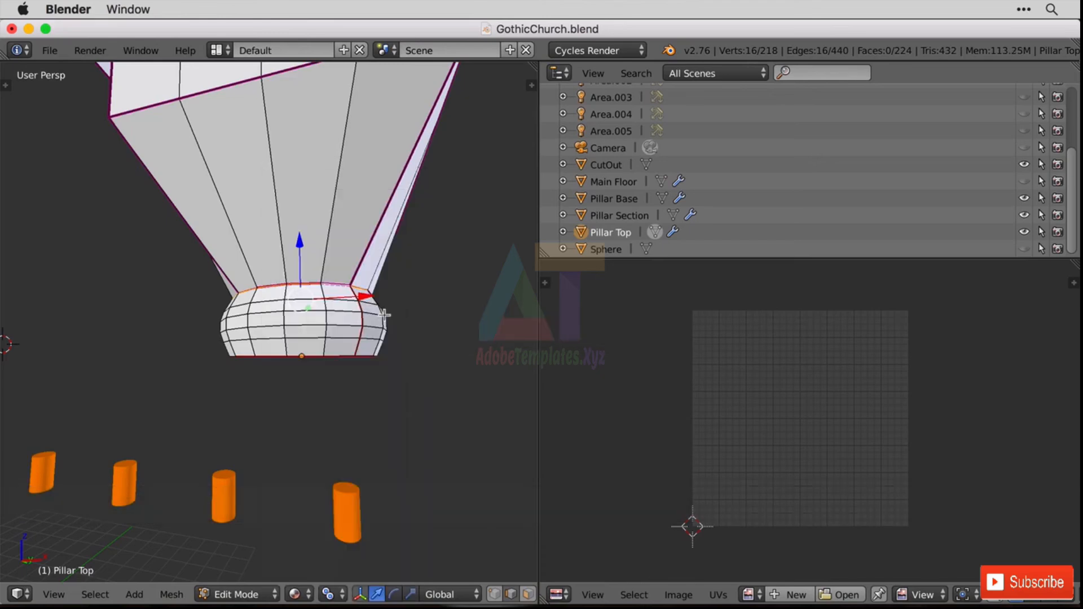
# Unwrap the entire Pillar Top mesh again without the collar seam
pyautogui.press('a')
pyautogui.press('u')
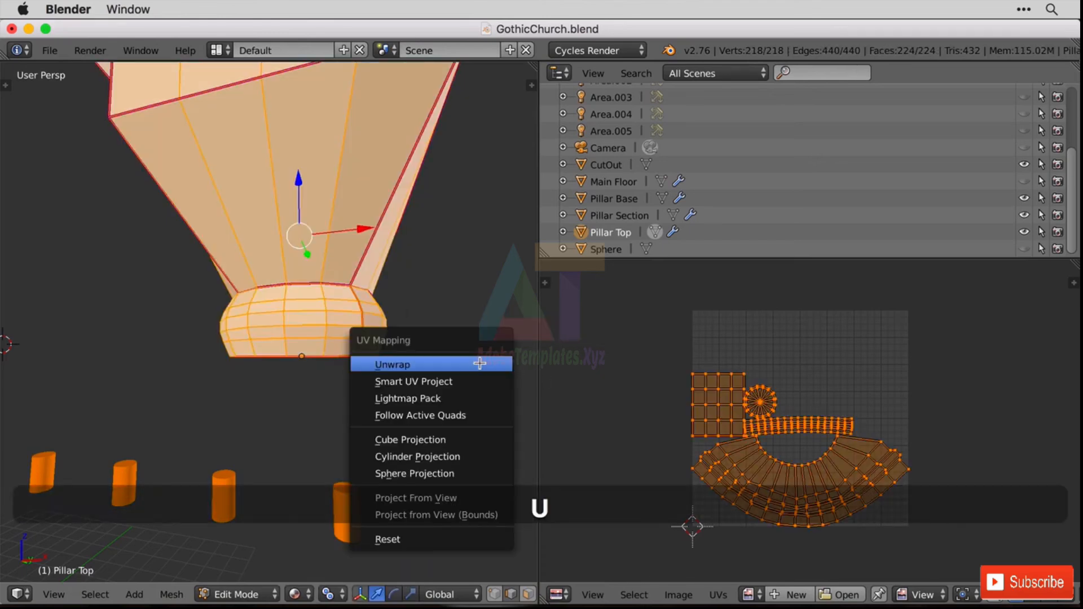
pyautogui.click(478, 363)
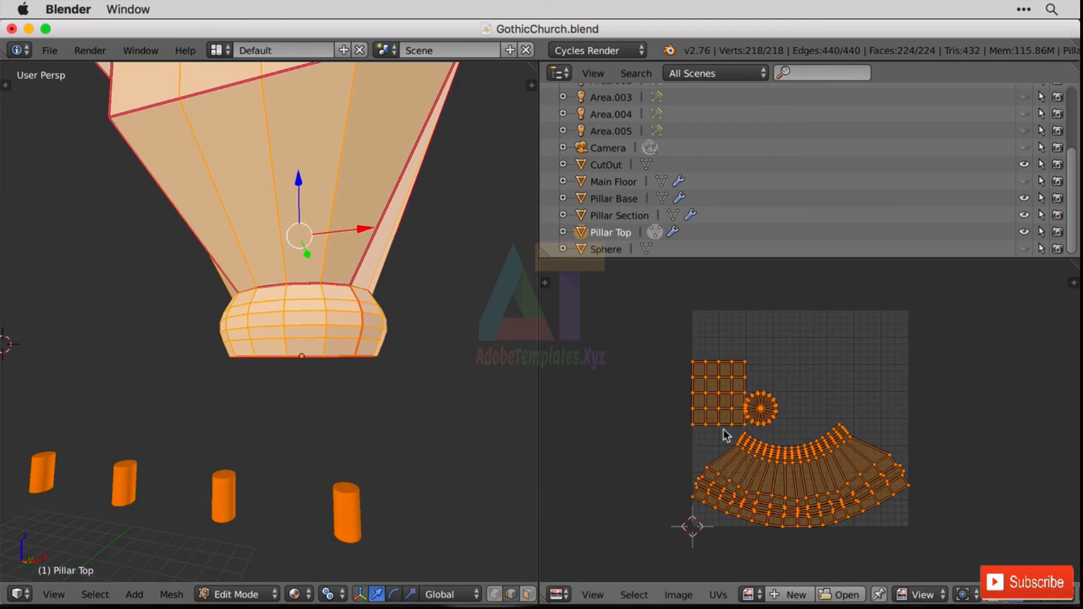